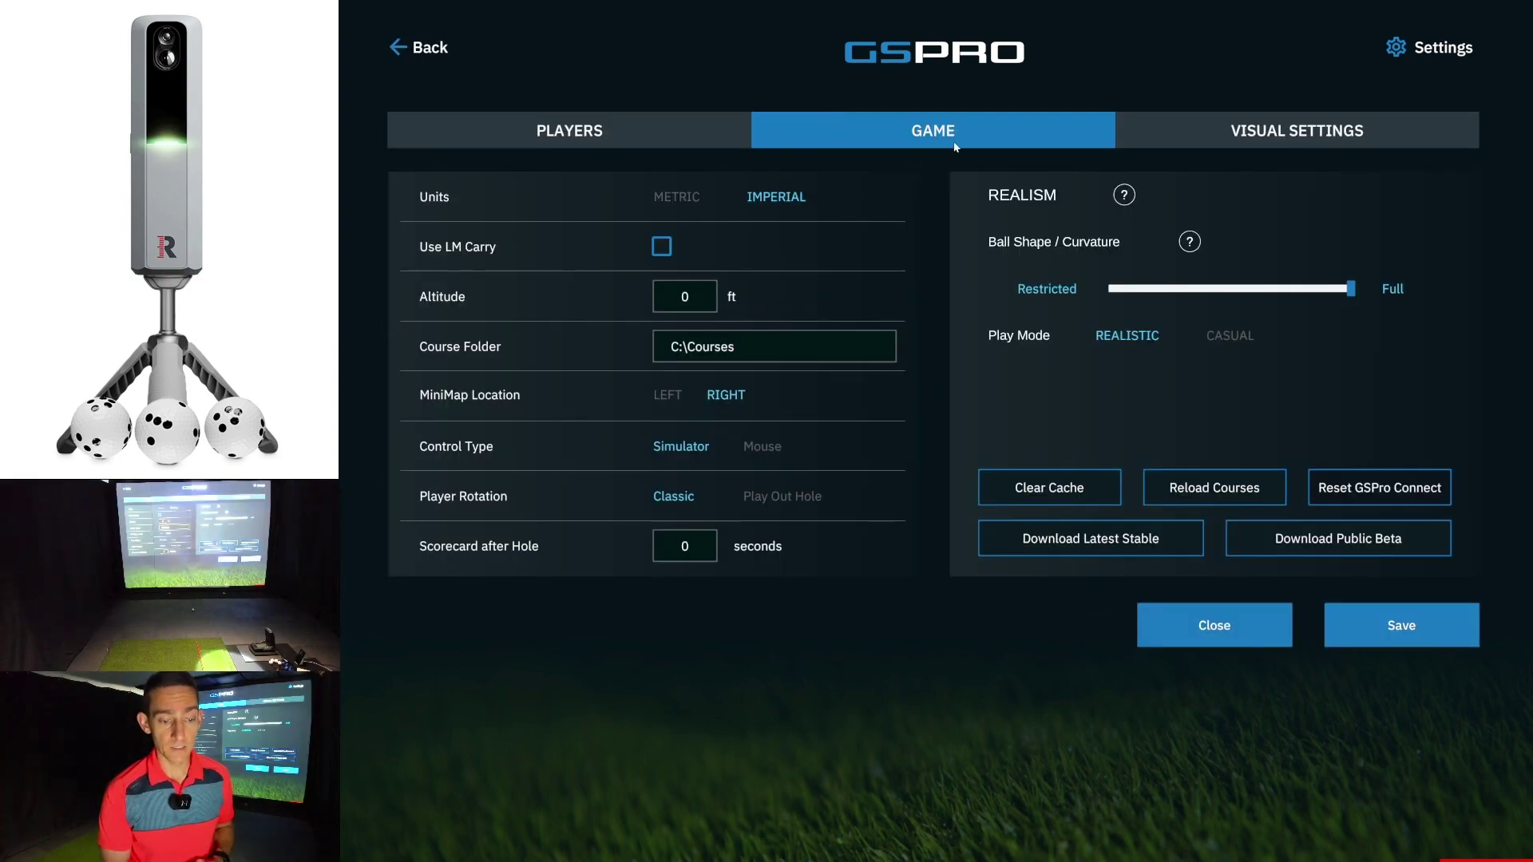
# Step: Reset GSPro Connect from the game settings and choose OpenAPI as the connection type
pyautogui.click(1373, 491)
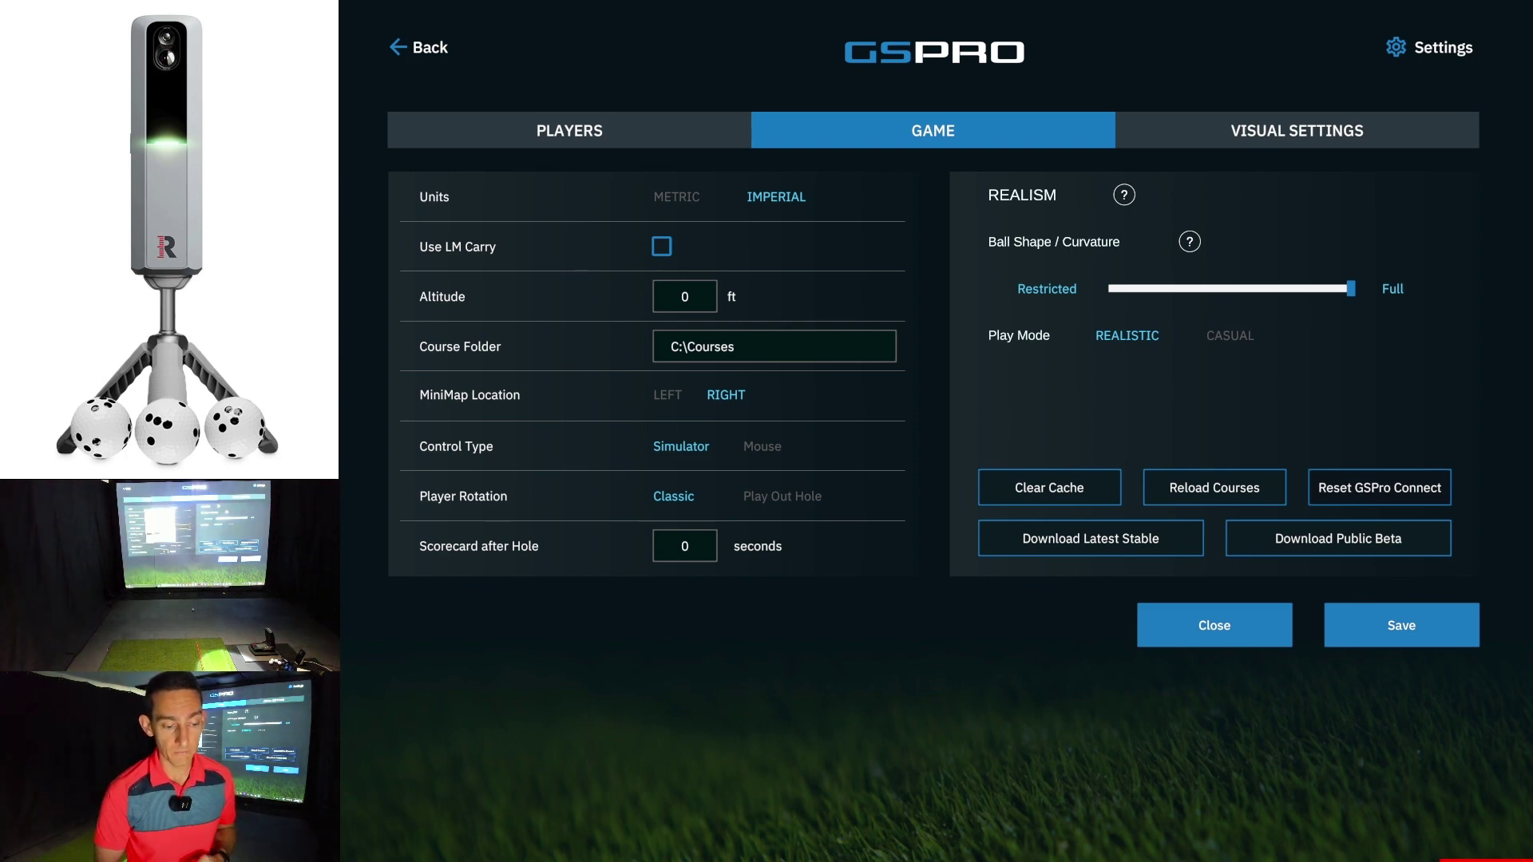
pyautogui.click(1393, 489)
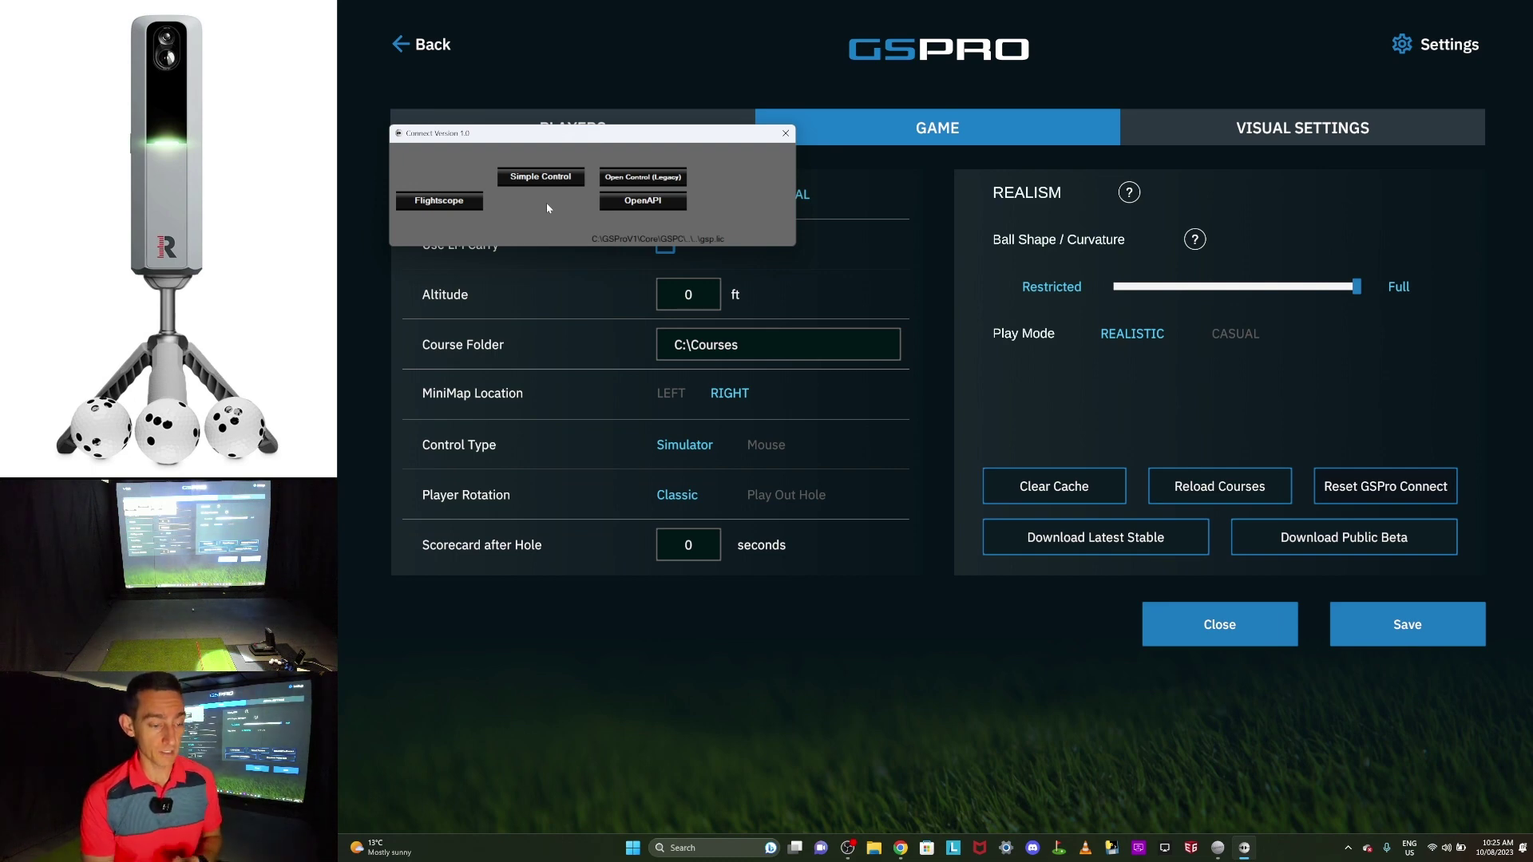
pyautogui.click(650, 207)
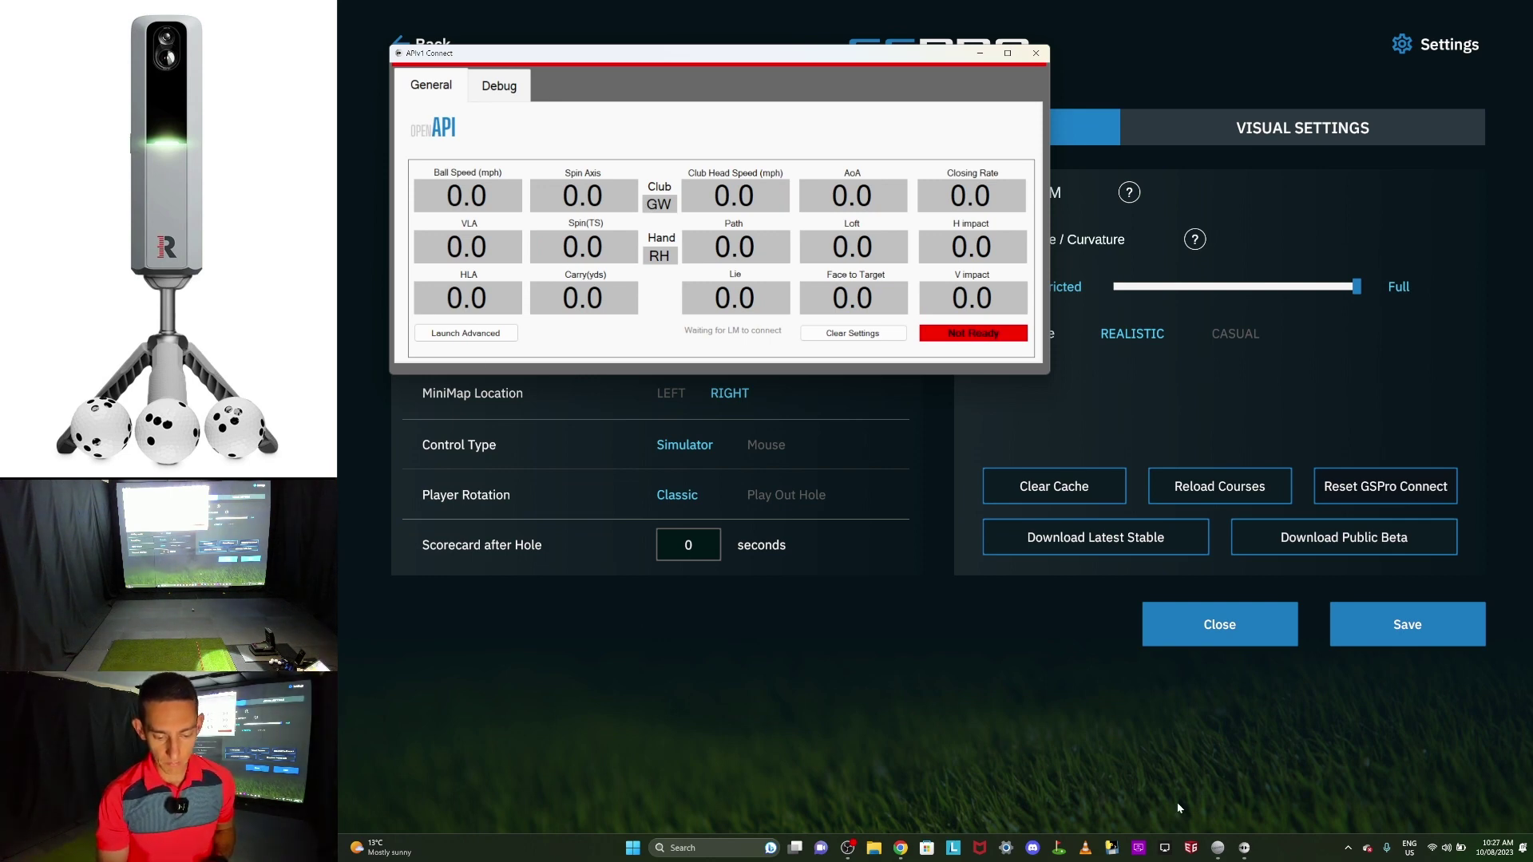
# Step: Open the AirPlay mirroring window, enlarge it, move it clear of the APIv1 Connect window, and return to GSPro
pyautogui.click(1165, 848)
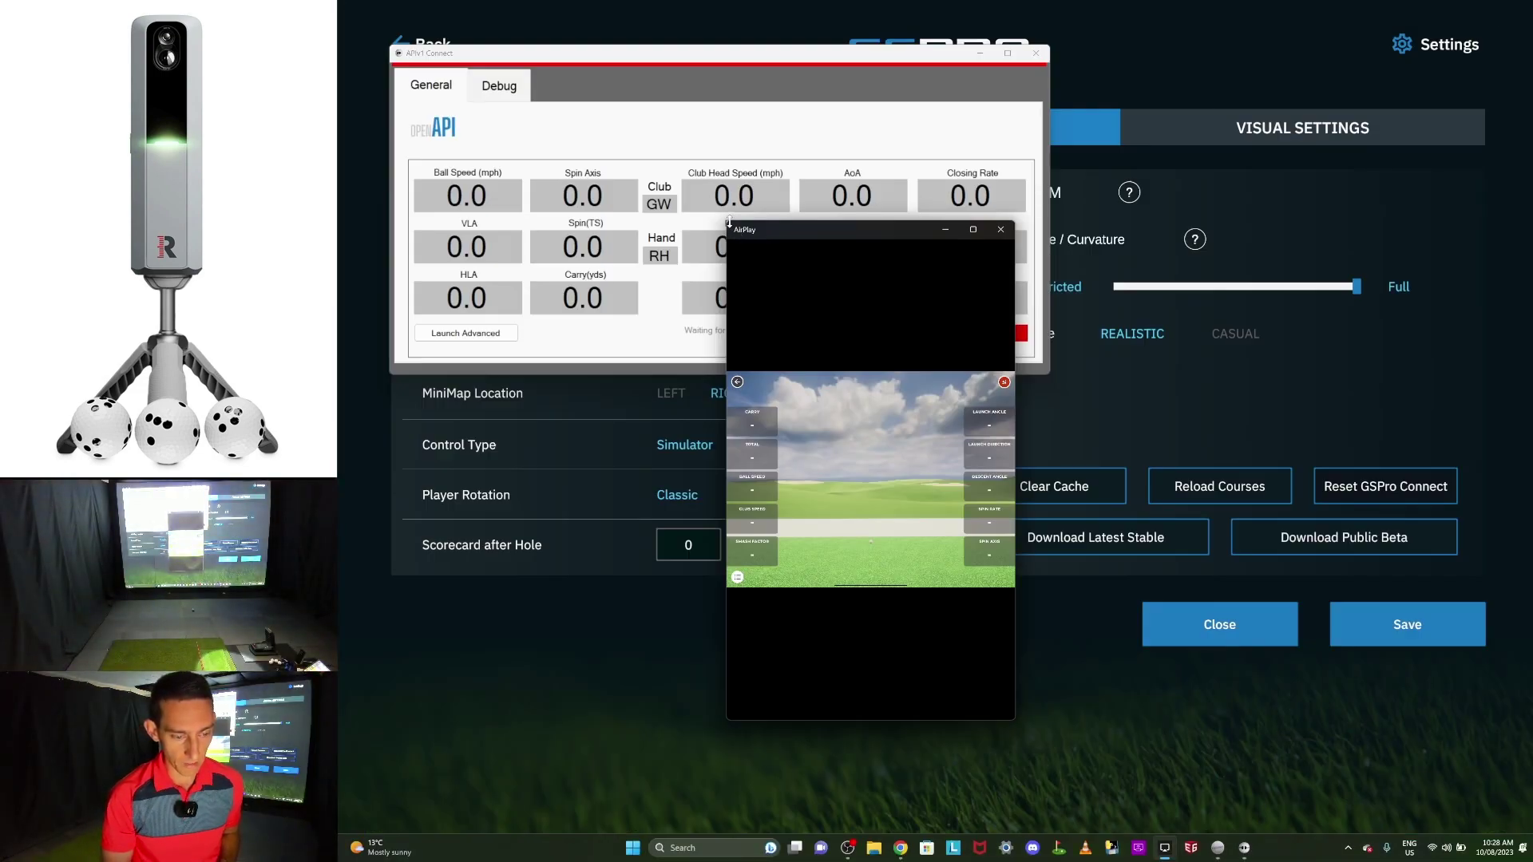
pyautogui.moveTo(727, 221); pyautogui.dragTo(402, 239)
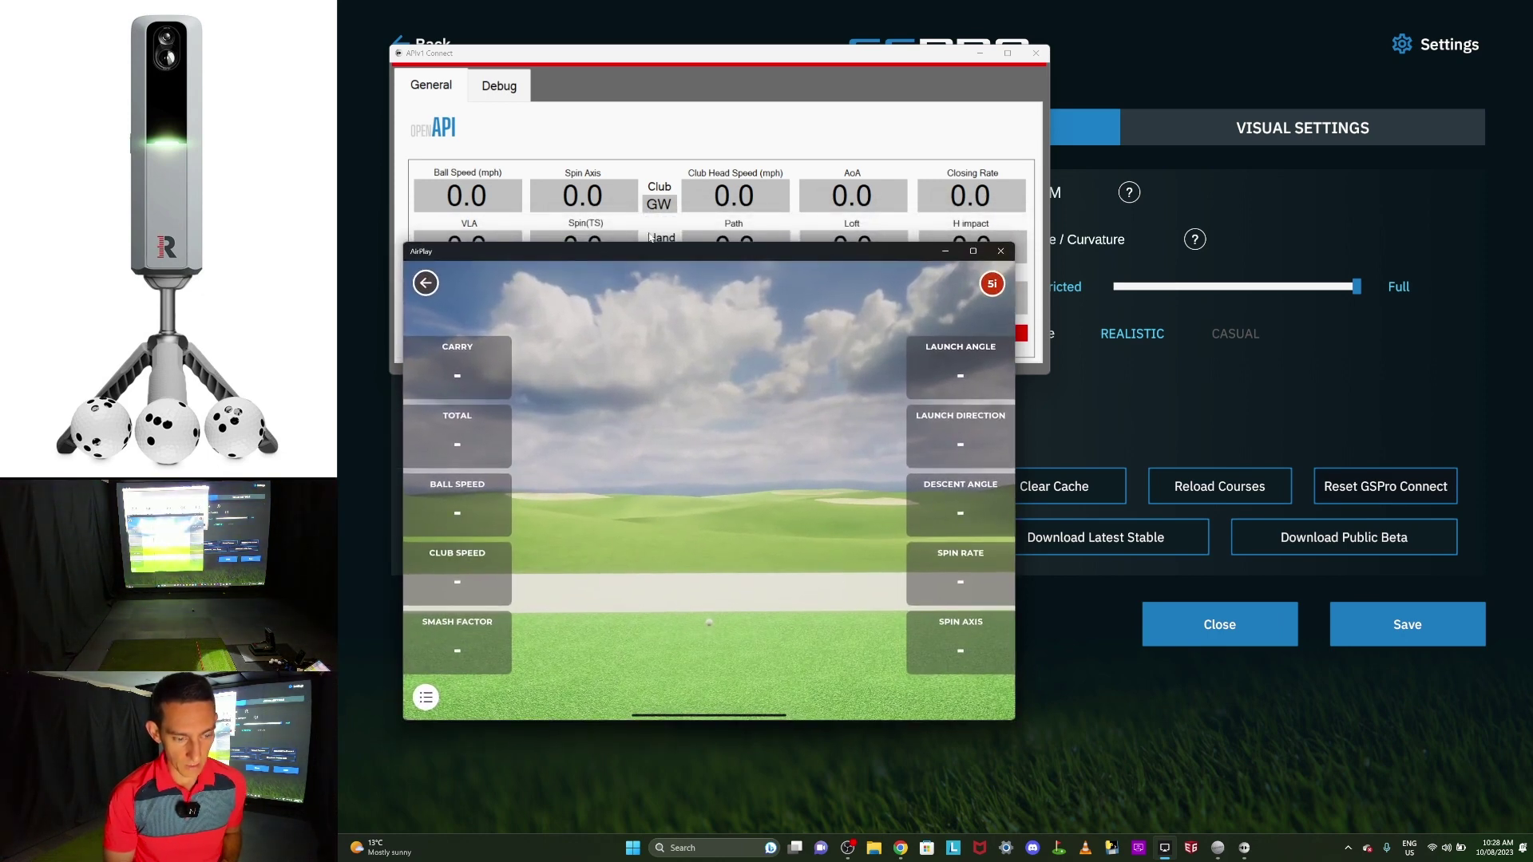
pyautogui.moveTo(679, 252); pyautogui.dragTo(1119, 160)
pyautogui.click(1334, 67)
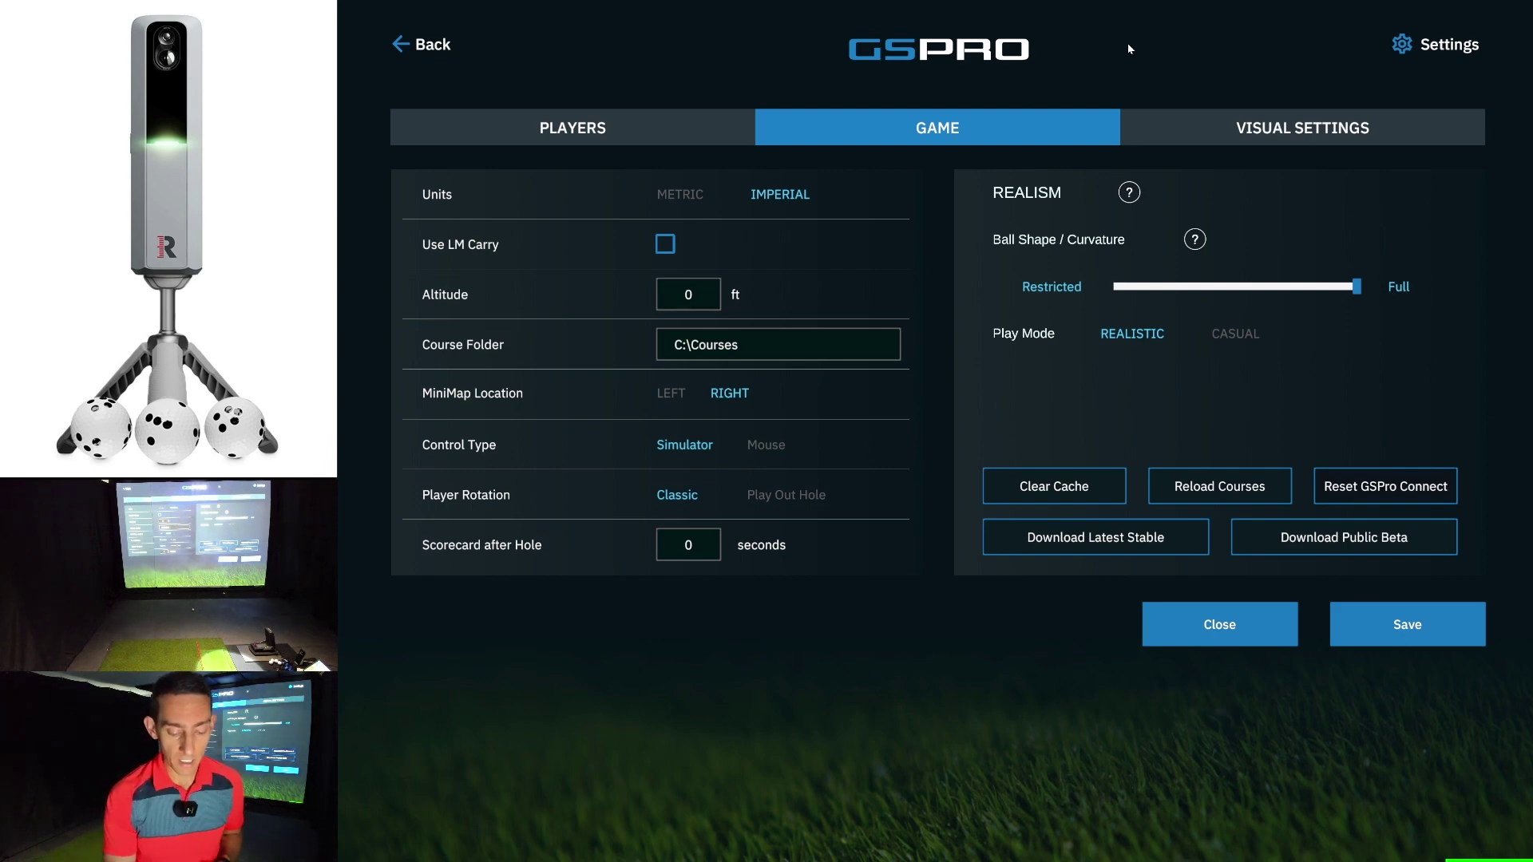
# Step: Minimize GSPro and launch MLM2PROConnectorV2 from the gsp-mlm2pro-connector-v2.1-win-x64 folder
pyautogui.hotkey('alt', 'Return')
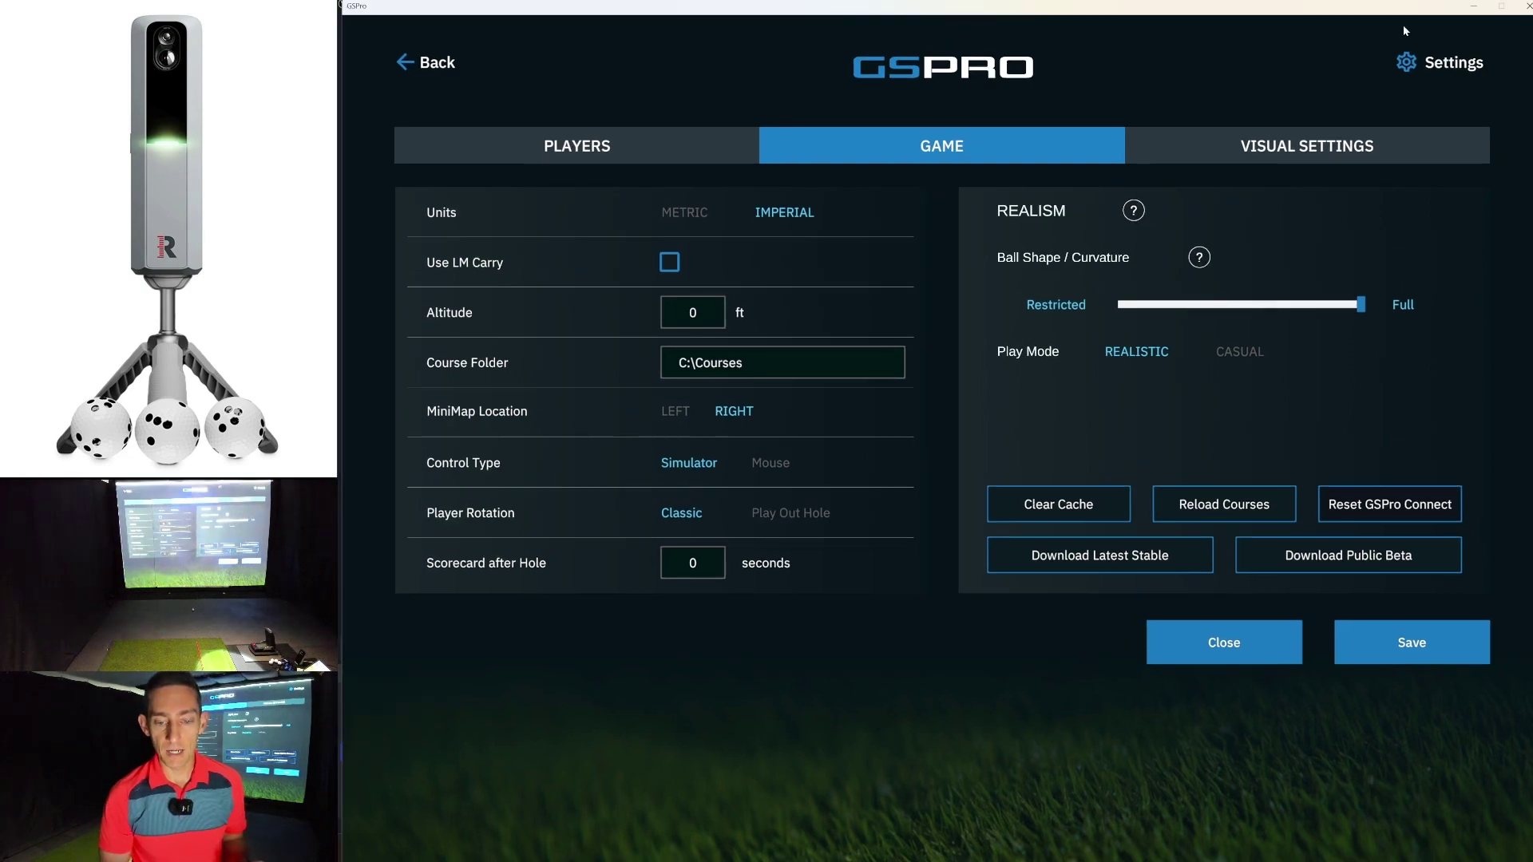
pyautogui.click(1473, 7)
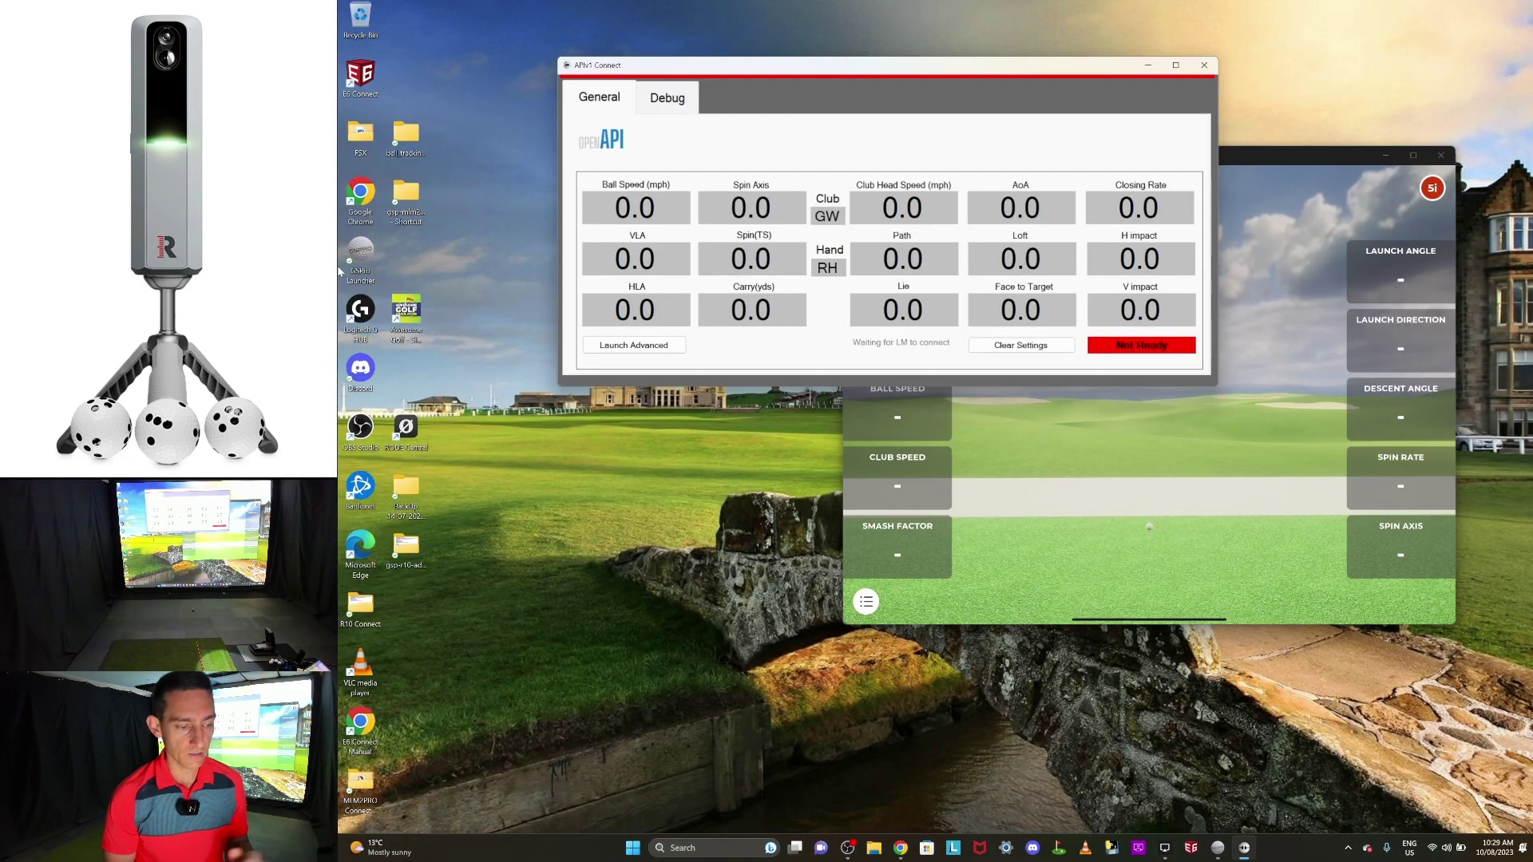
pyautogui.doubleClick(409, 196)
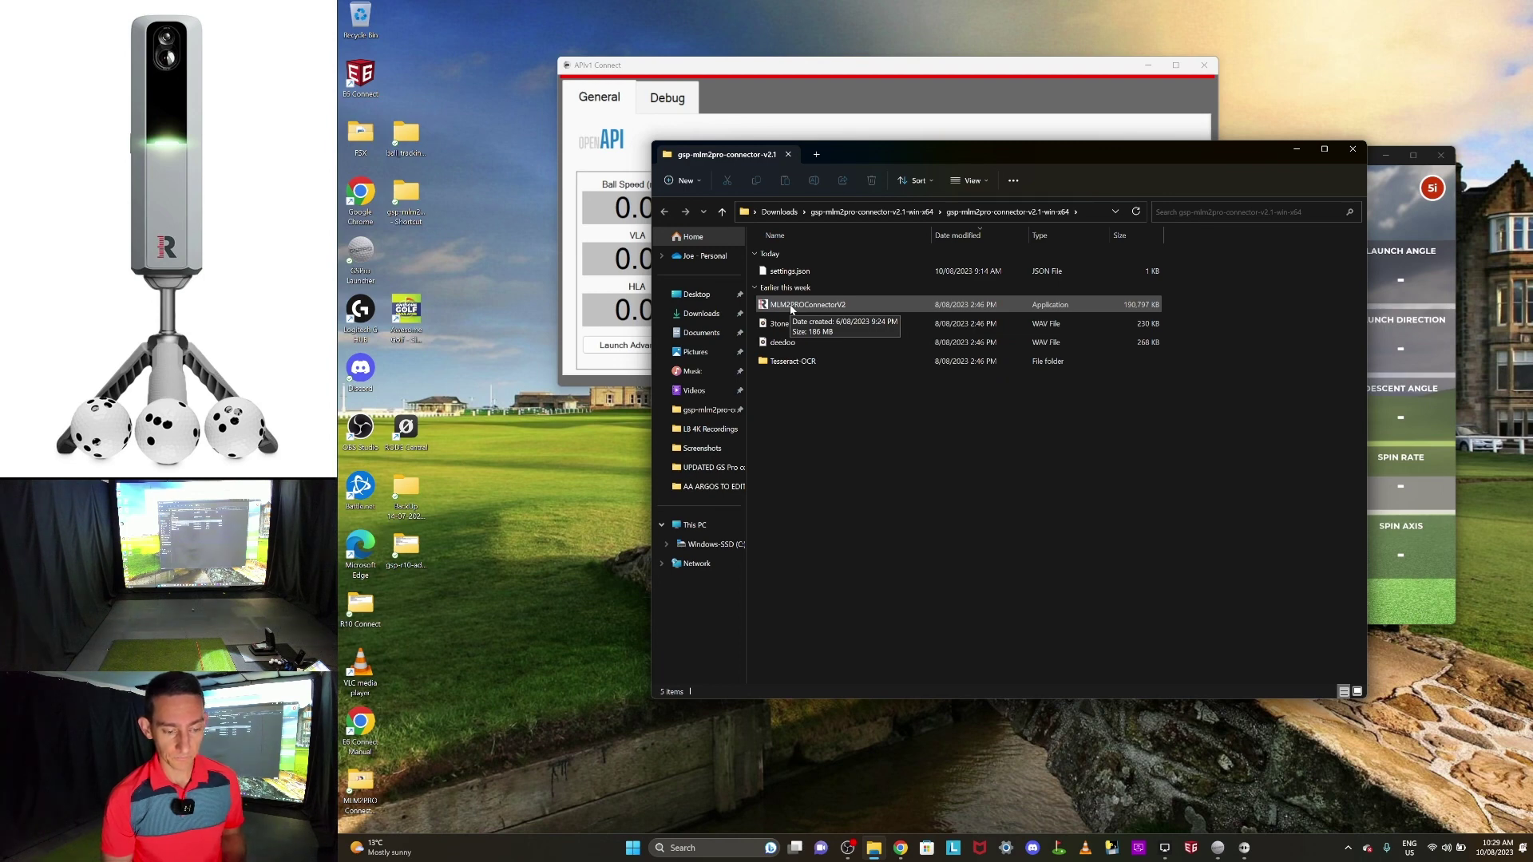
pyautogui.doubleClick(791, 307)
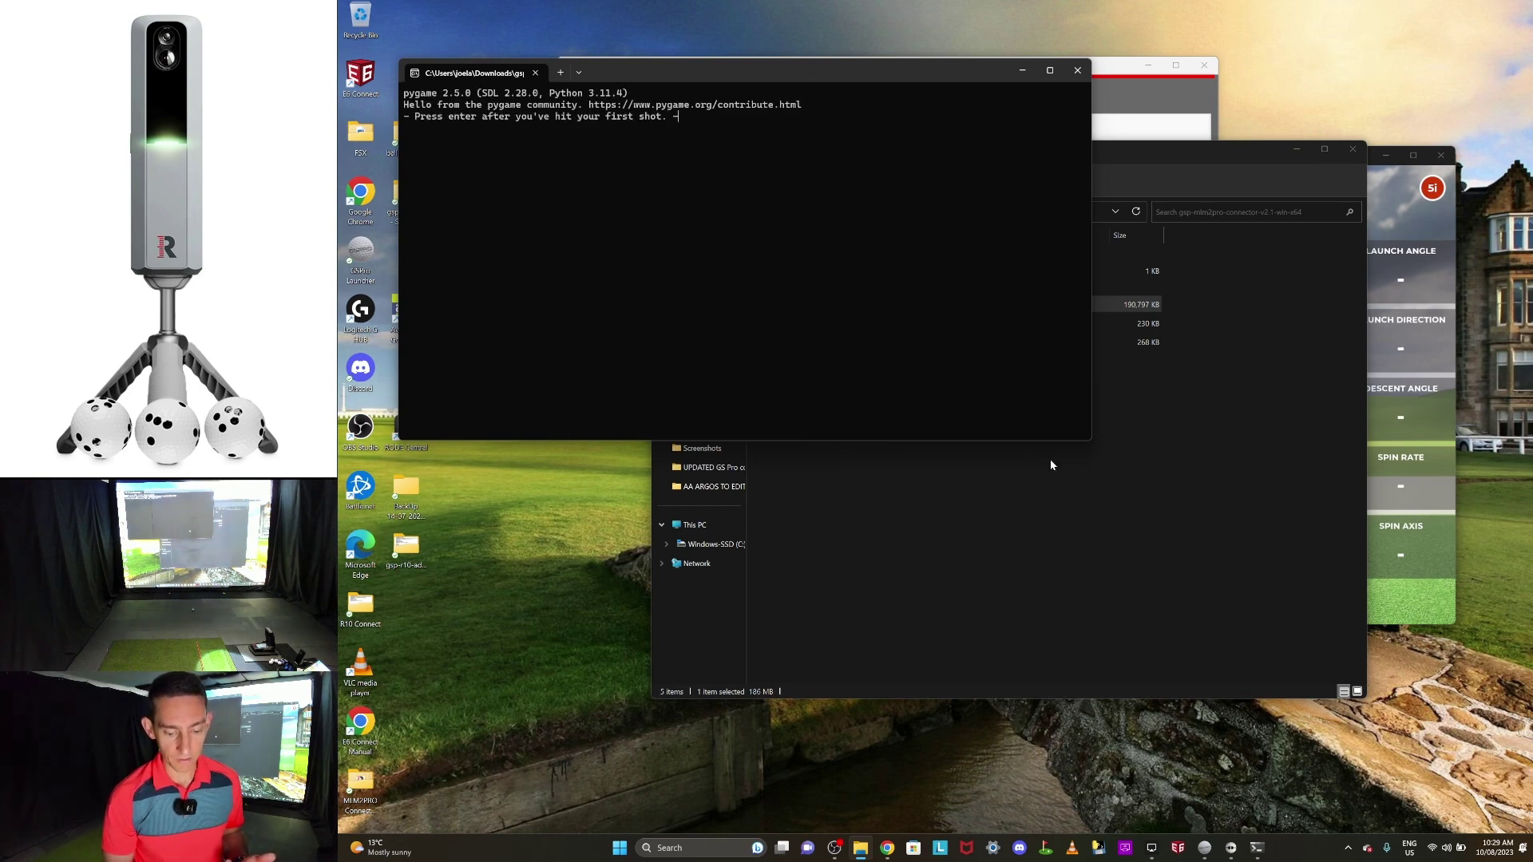
# Step: Bring GSPro to the front and show the MLM2PRO connector's console window over it
pyautogui.click(1206, 848)
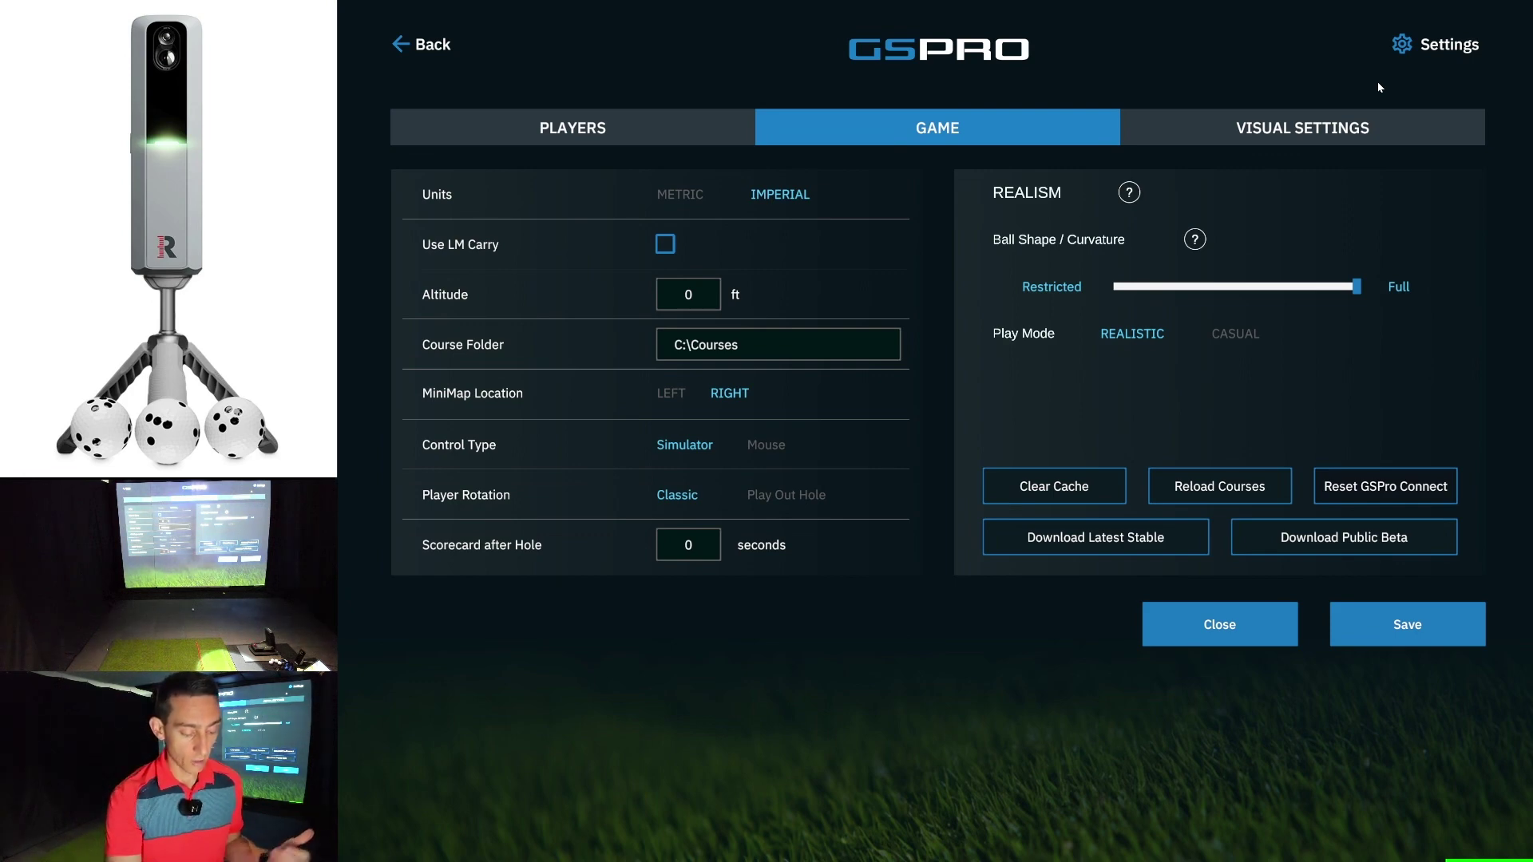
pyautogui.hotkey('alt', 'Tab')
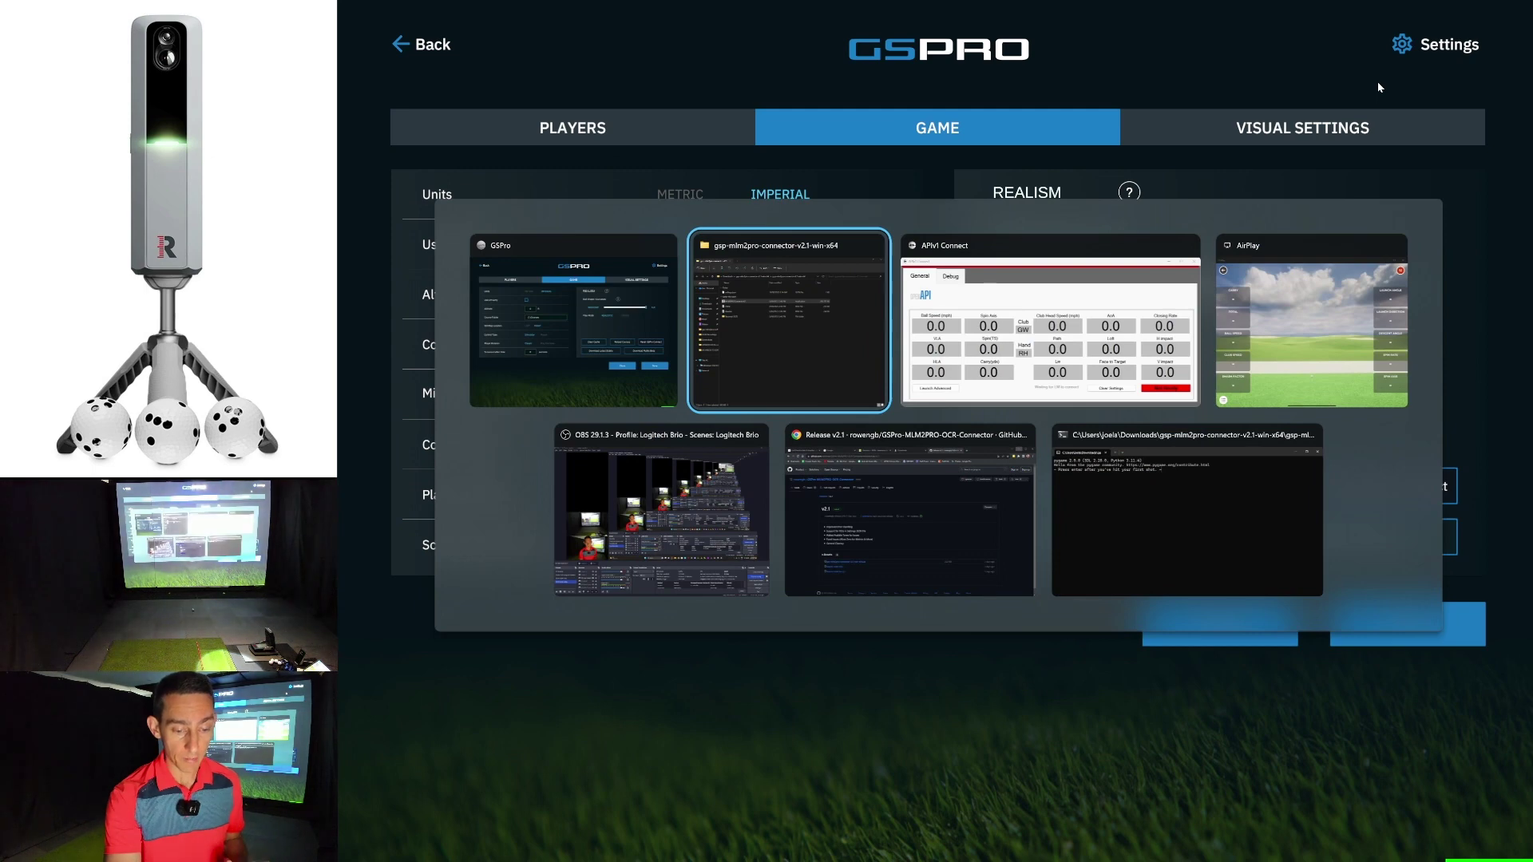
pyautogui.hotkey('alt', 'Tab')
pyautogui.hotkey('alt', 'Tab')
pyautogui.hotkey('alt', 'Tab')
pyautogui.hotkey('alt', 'Tab')
pyautogui.hotkey('alt', 'Tab')
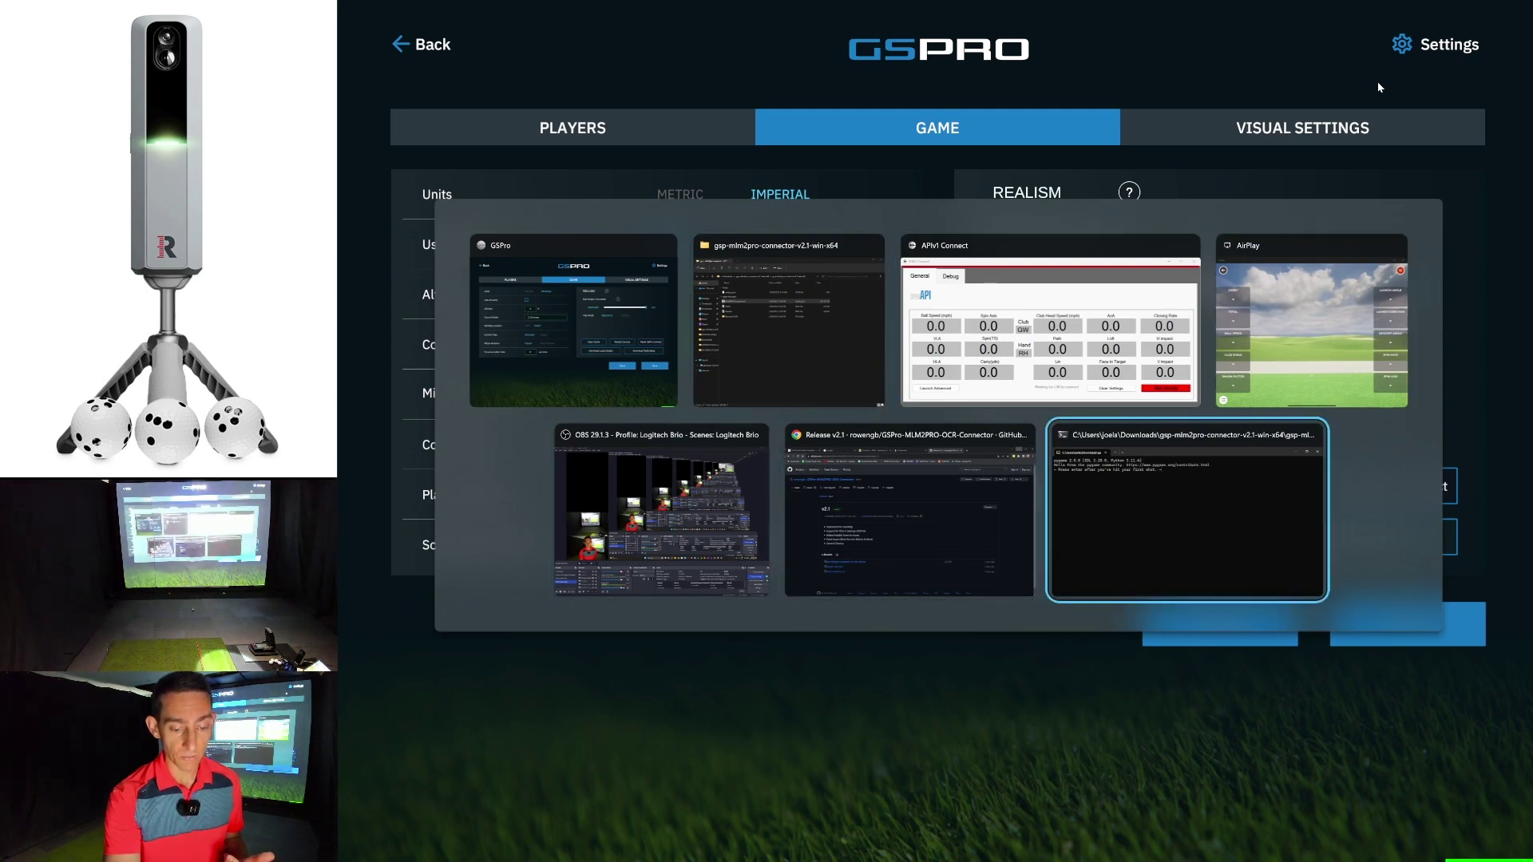
pyautogui.hotkey('alt', 'Tab')
pyautogui.hotkey('alt', 'Tab')
pyautogui.hotkey('alt', 'Tab')
pyautogui.hotkey('alt', 'Tab')
pyautogui.hotkey('alt', 'Tab')
pyautogui.hotkey('alt', 'Tab')
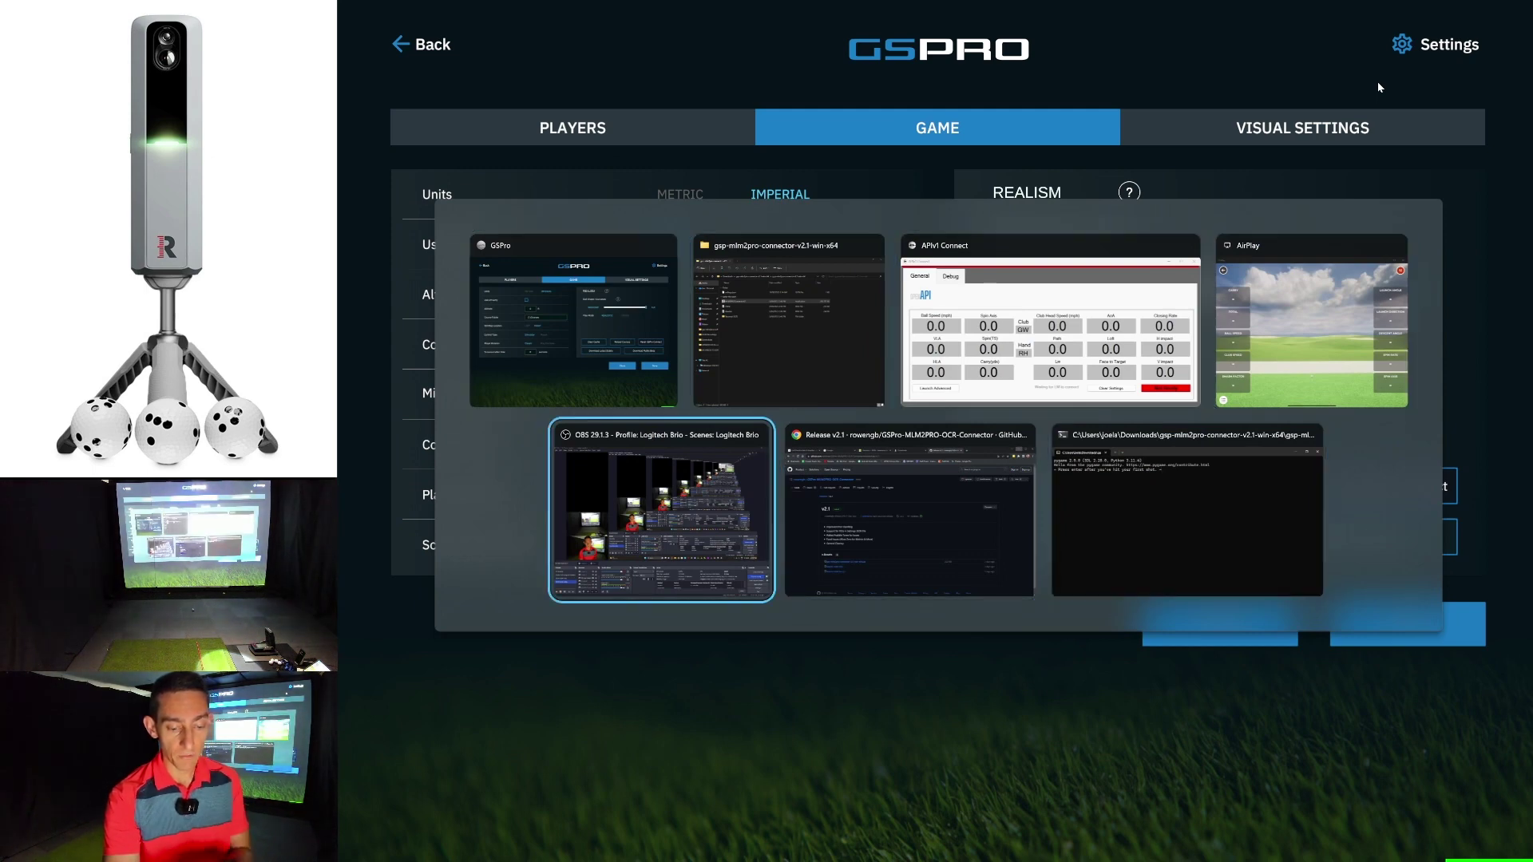
pyautogui.hotkey('alt', 'Tab')
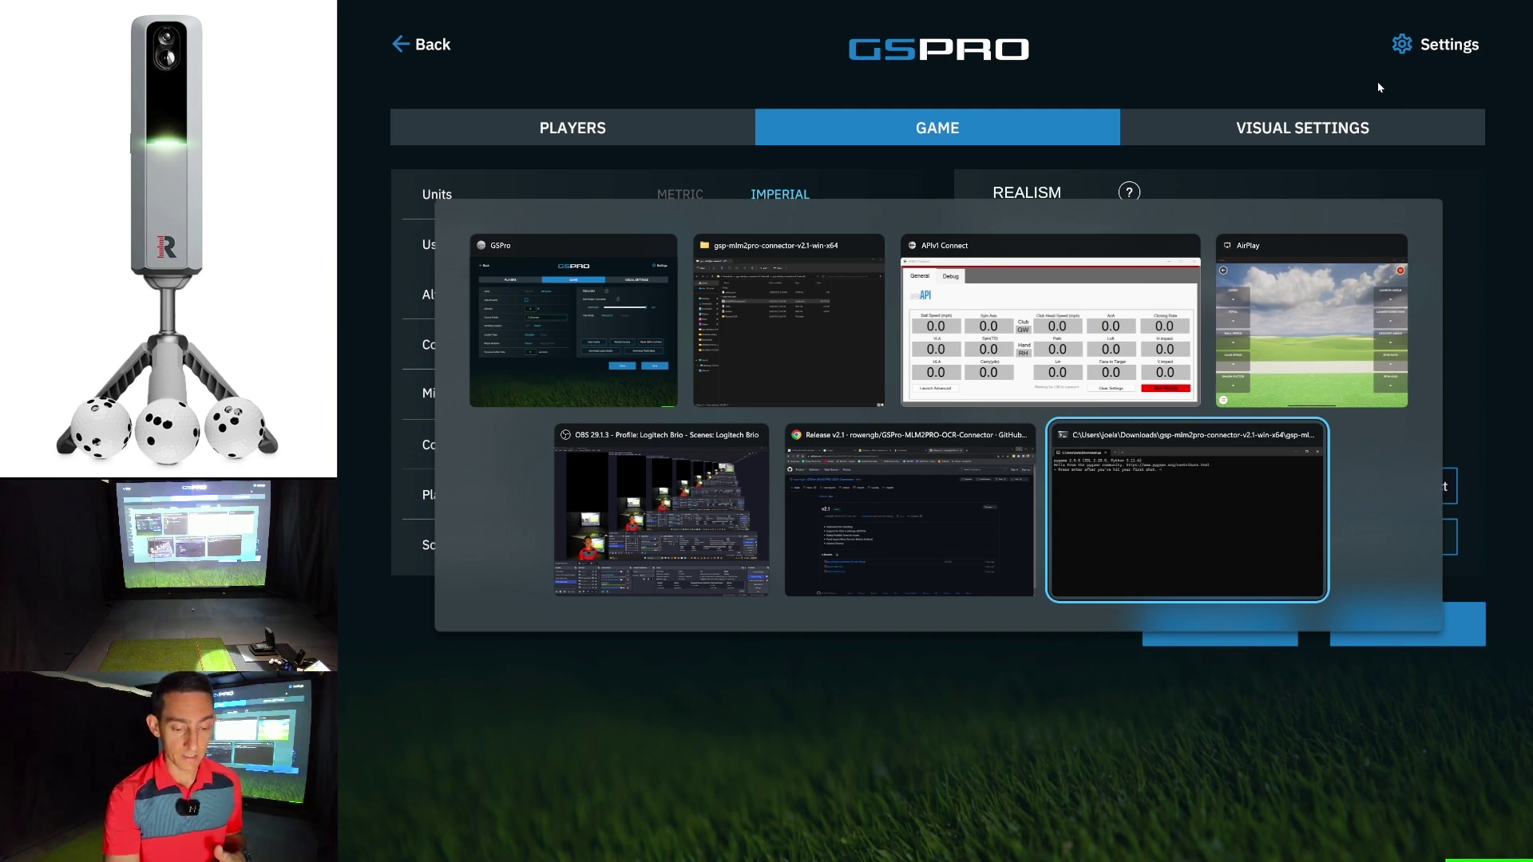
pyautogui.press('alt')
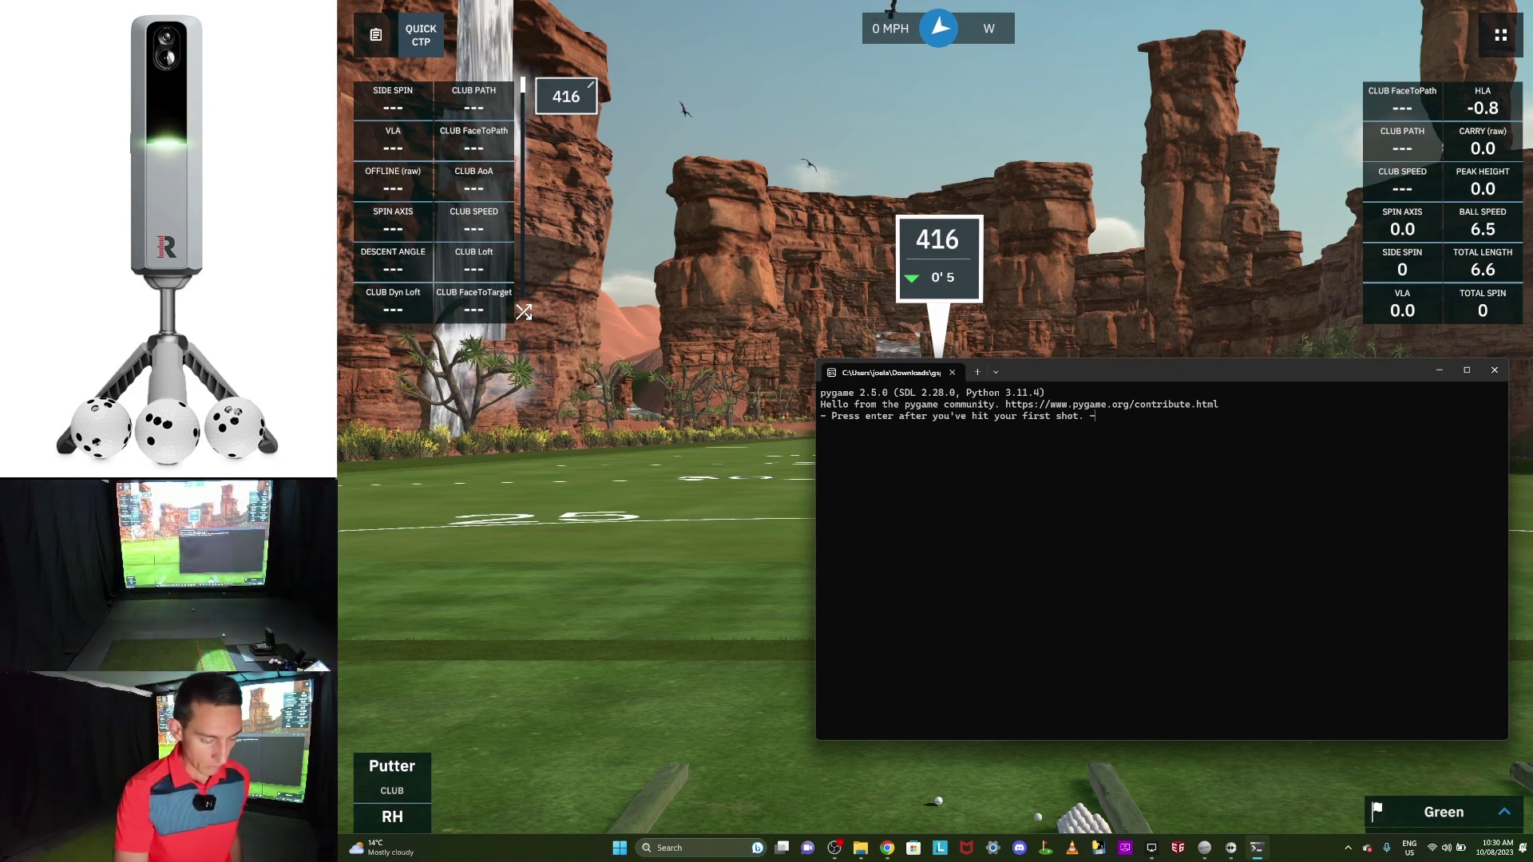
# Step: Show the mirrored shot data, try to start the connector on the first shot, and close its console
pyautogui.hotkey('alt', 'Tab')
pyautogui.press('Tab')
pyautogui.press('Tab')
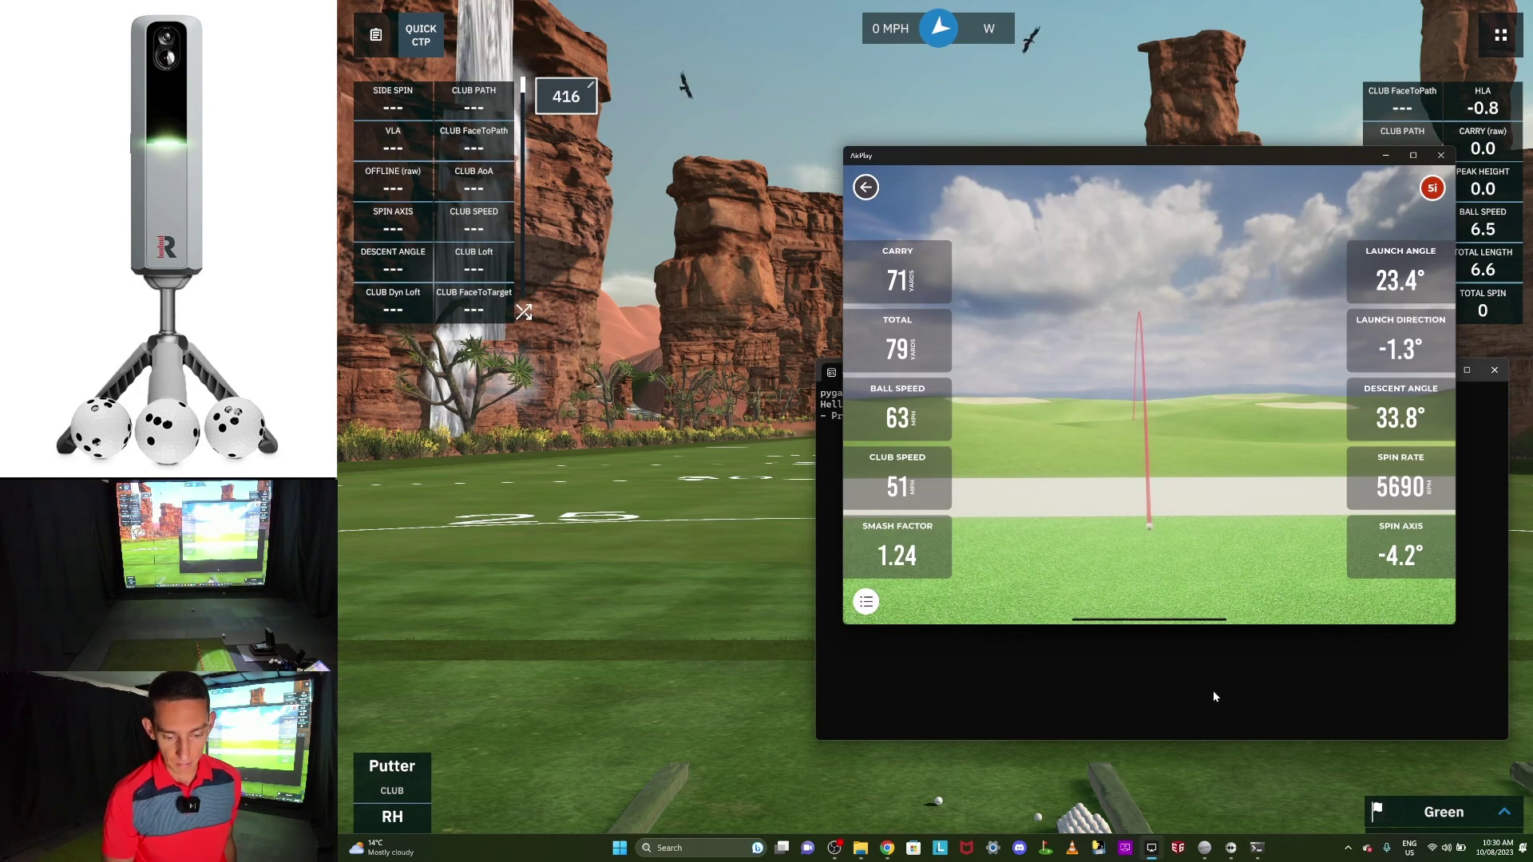
pyautogui.click(1281, 664)
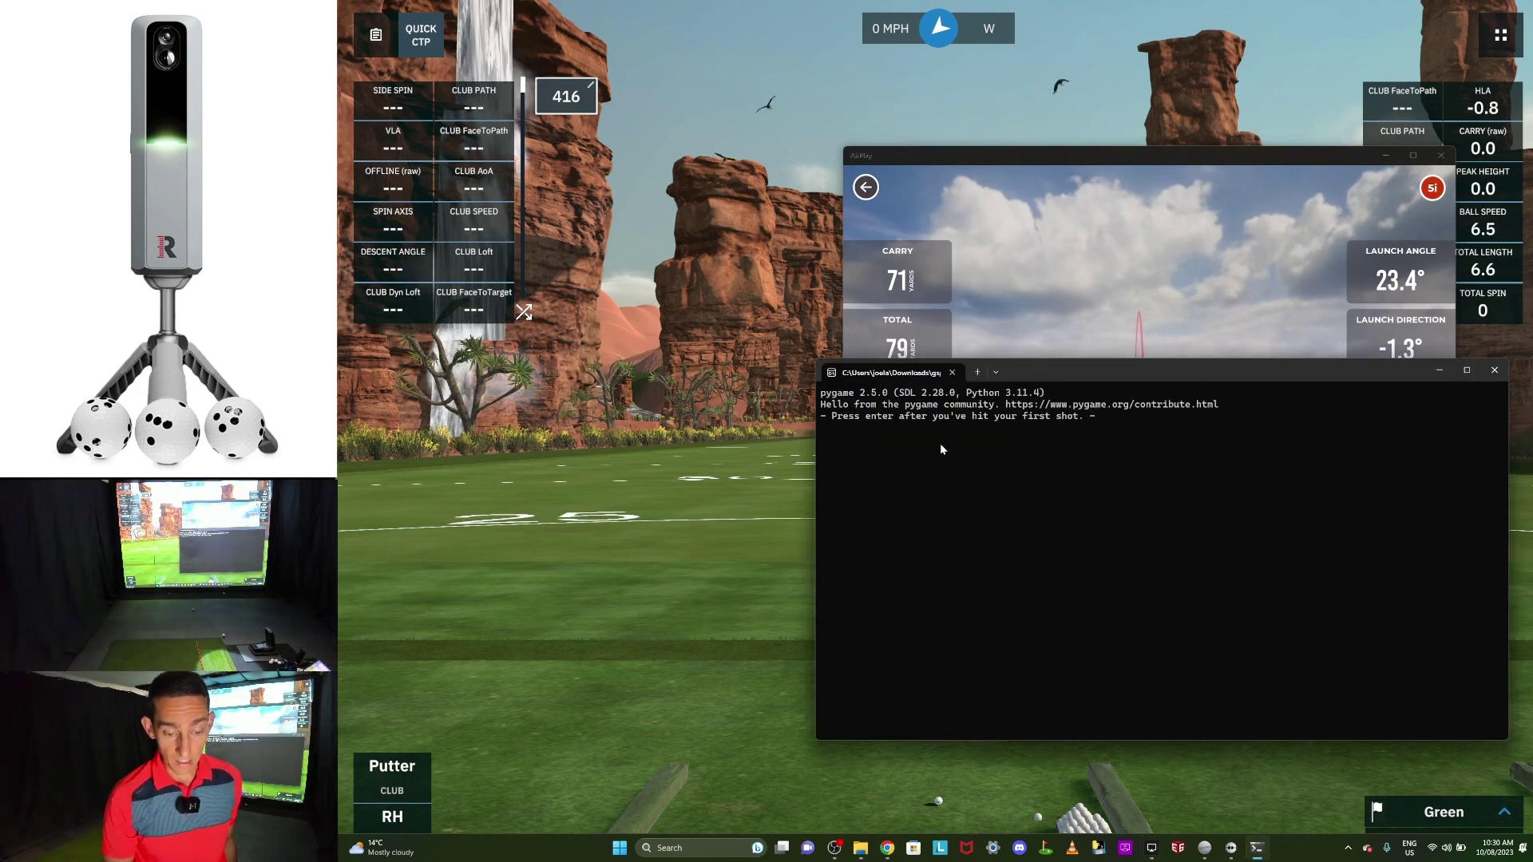
pyautogui.press('Return')
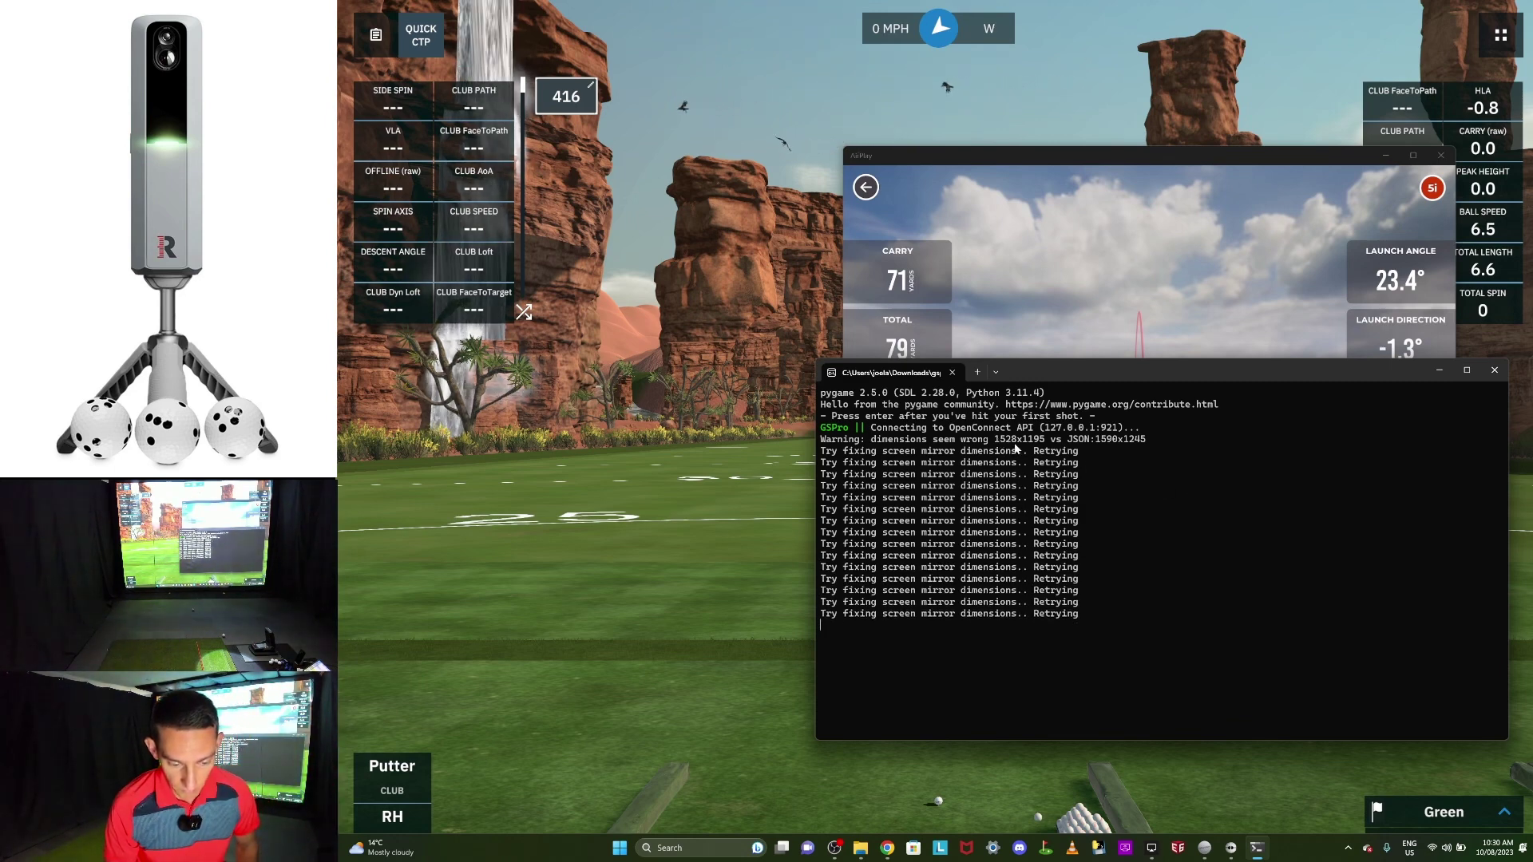
pyautogui.click(1494, 375)
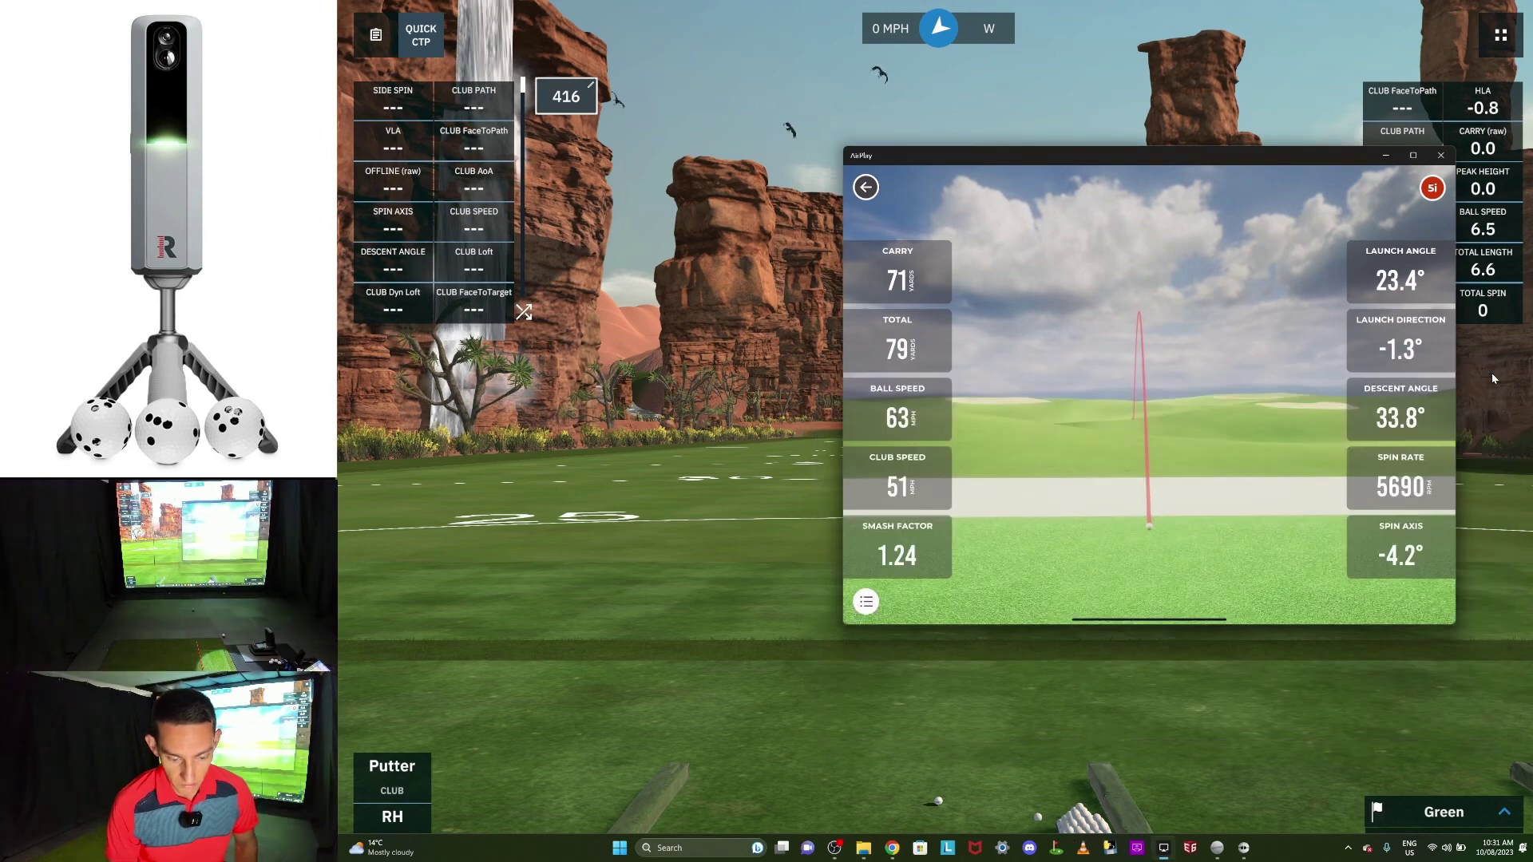
# Step: Open the connector's settings.json in Notepad and set TARGET_WIDTH to 1528
pyautogui.click(872, 856)
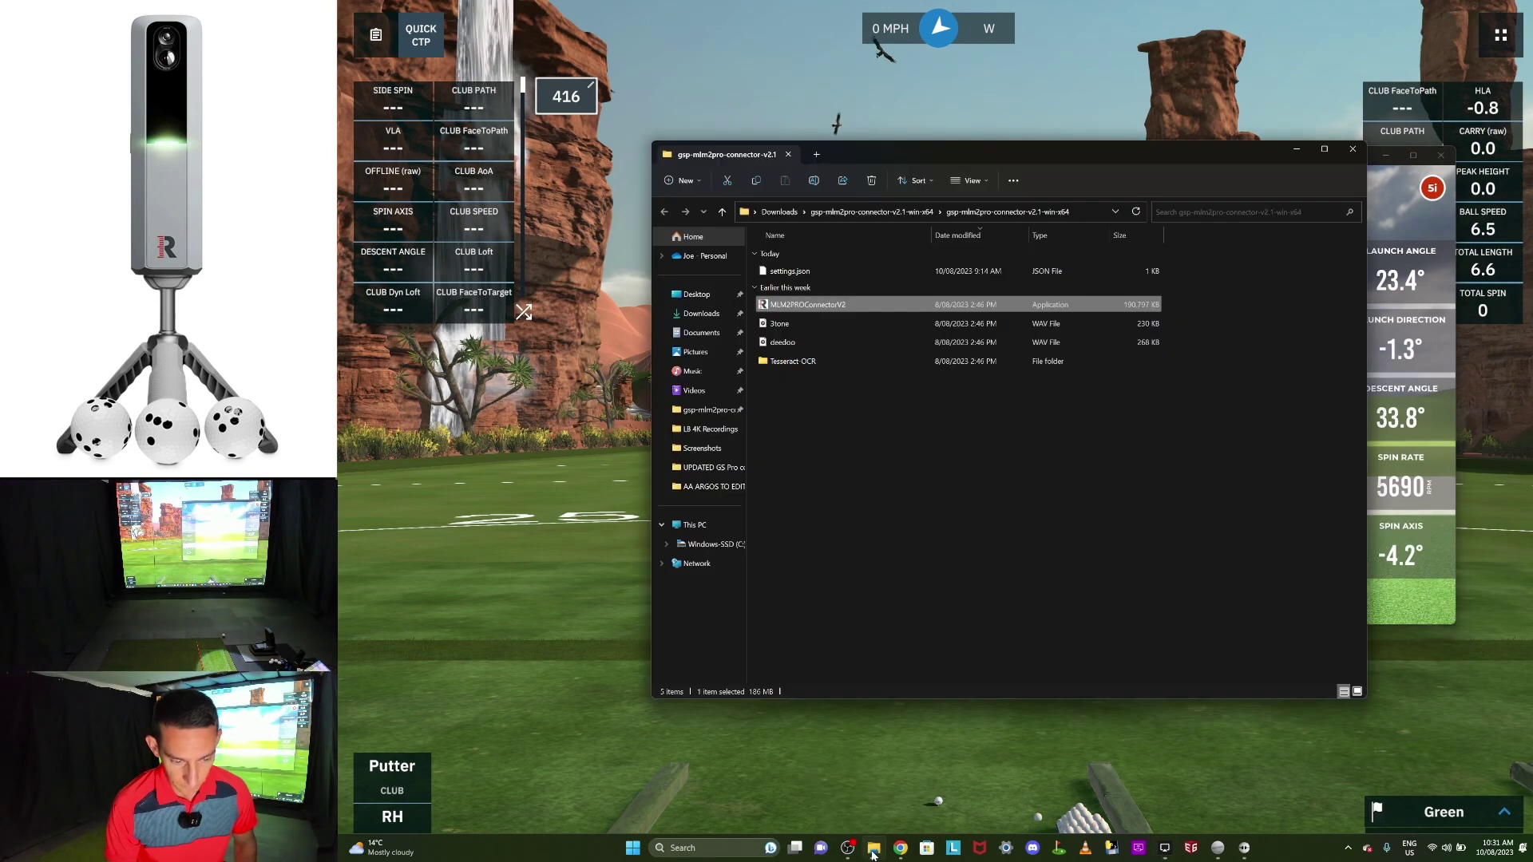
pyautogui.doubleClick(786, 271)
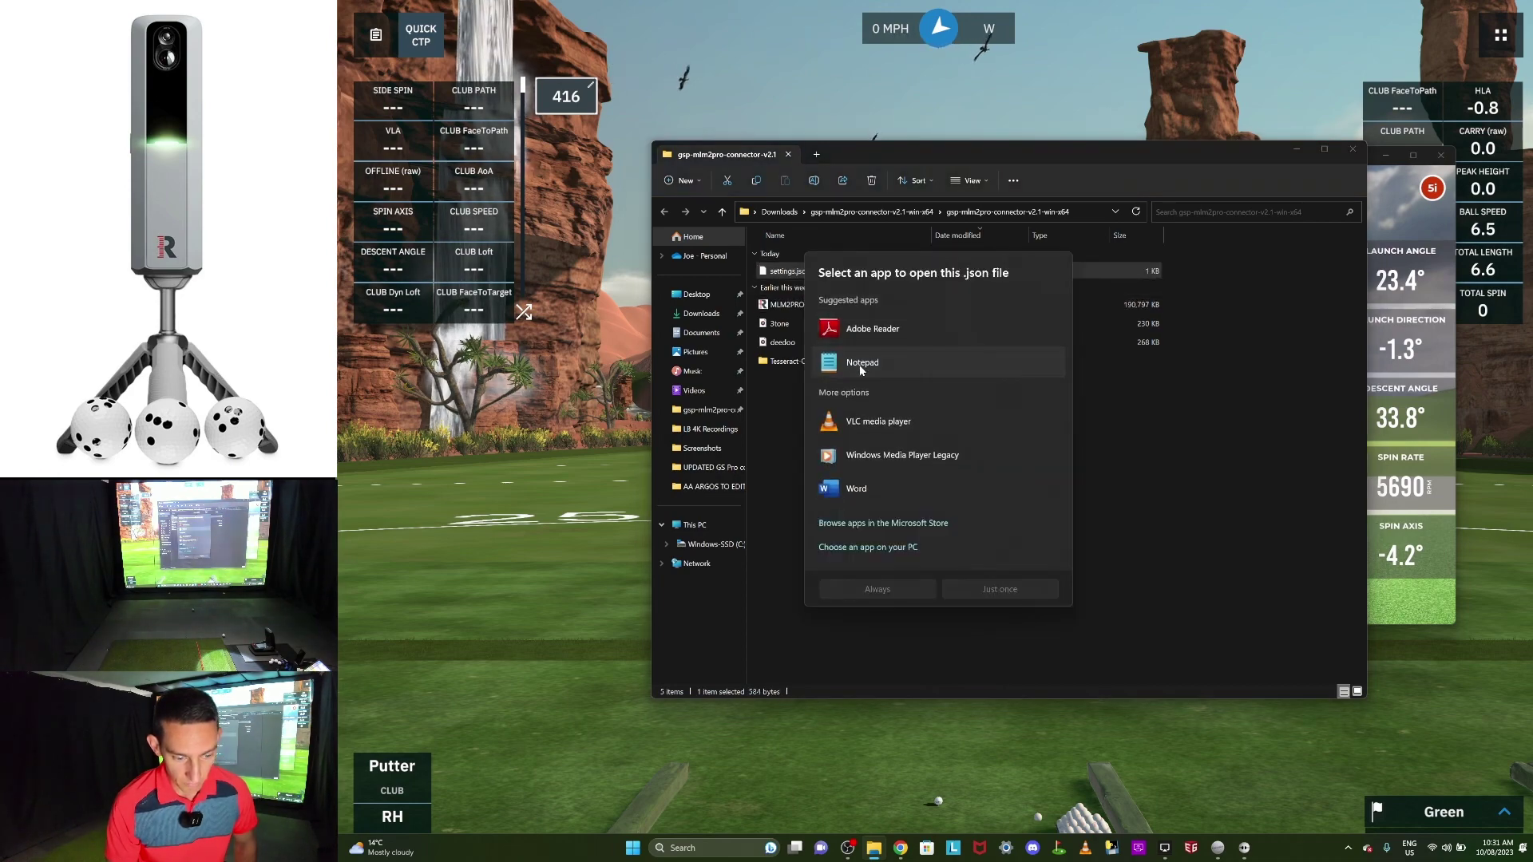
pyautogui.click(975, 589)
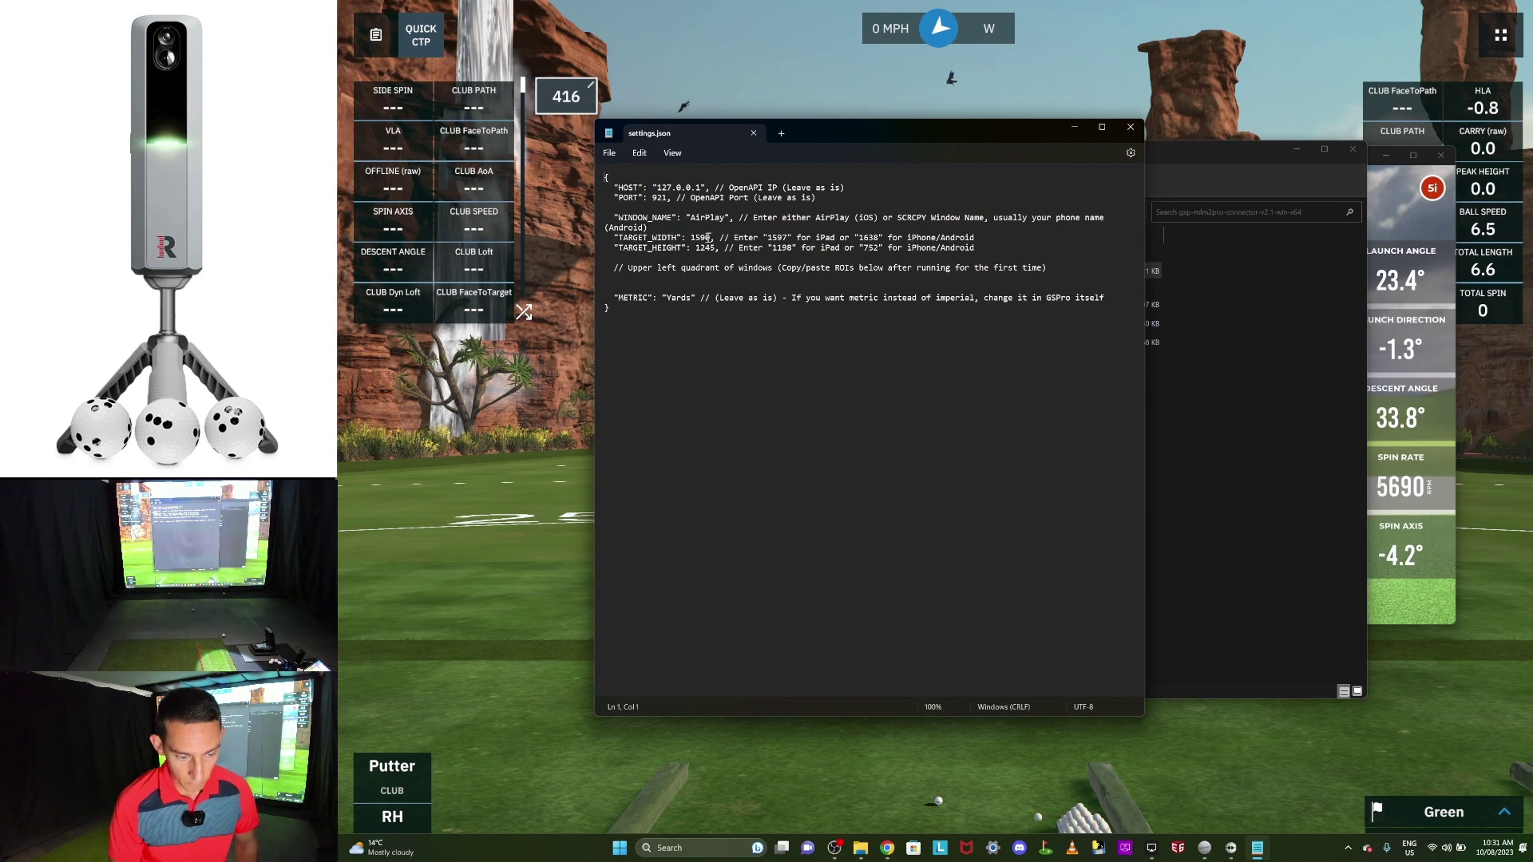
pyautogui.press('BackSpace')
pyautogui.press('BackSpace')
pyautogui.write('28')
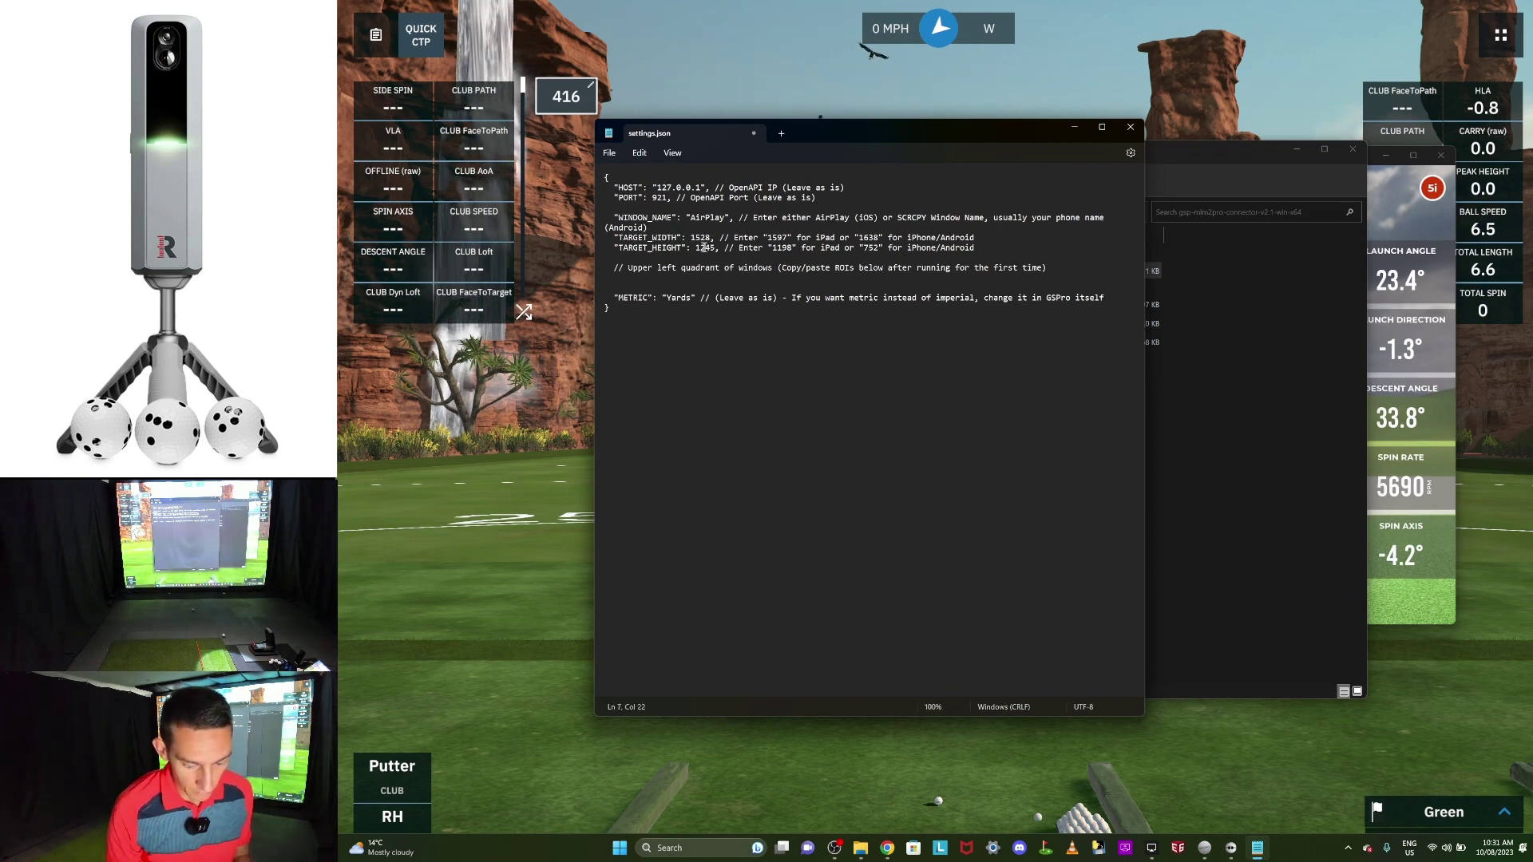
# Step: Set TARGET_HEIGHT to 1195 in settings.json, saving the file while closing it
pyautogui.press('Delete')
pyautogui.press('Delete')
pyautogui.press('BackSpace')
pyautogui.write('195')
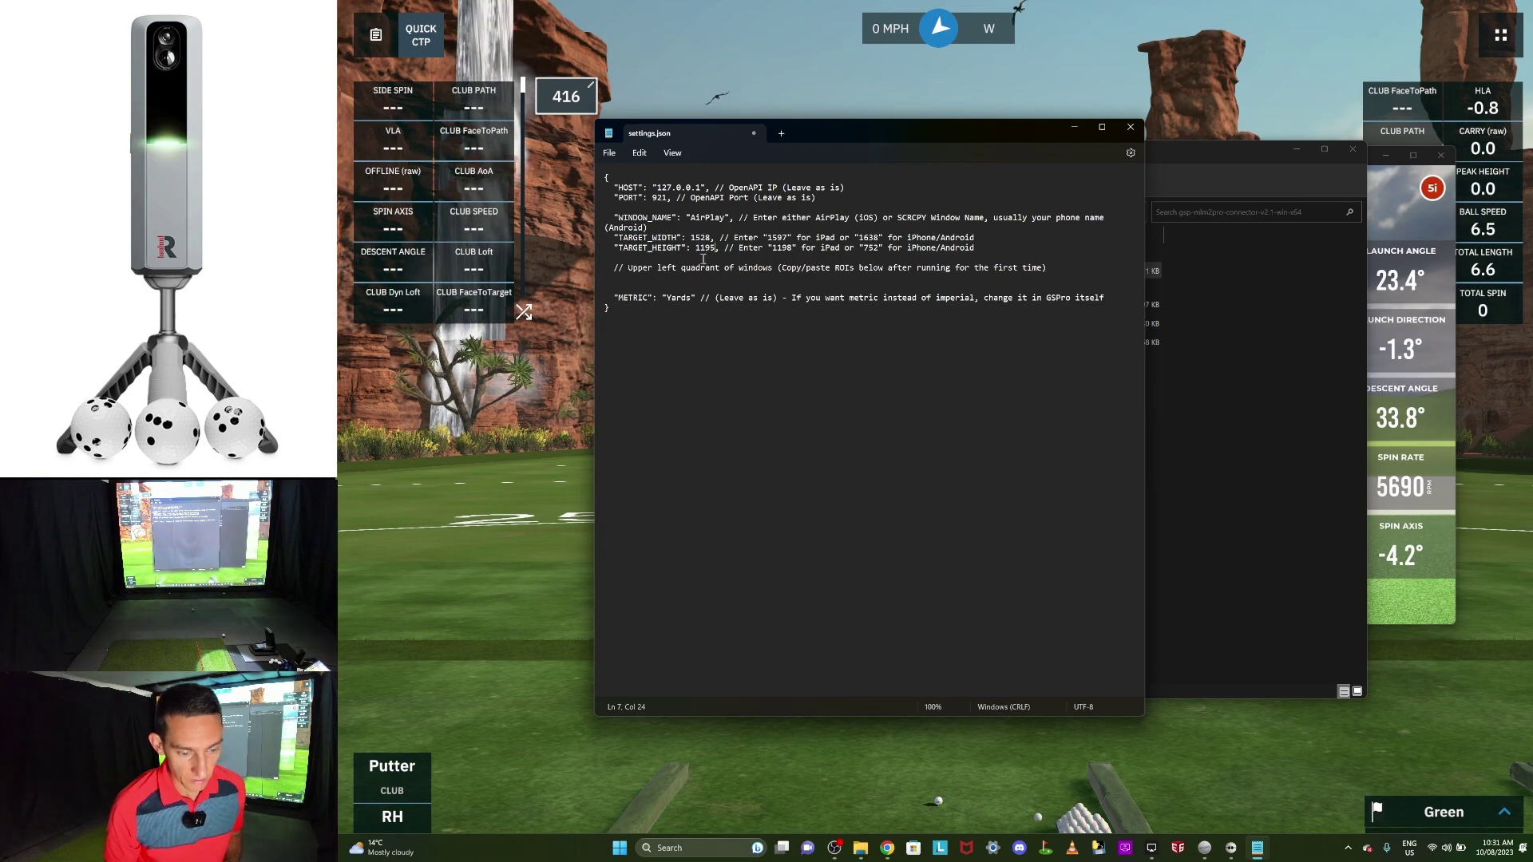
pyautogui.click(1134, 130)
pyautogui.click(788, 457)
# Step: Relaunch MLM2PROConnectorV2 and mark the regions for ball speed, spin rate, spin axis, launch direction, launch angle and club speed
pyautogui.doubleClick(803, 309)
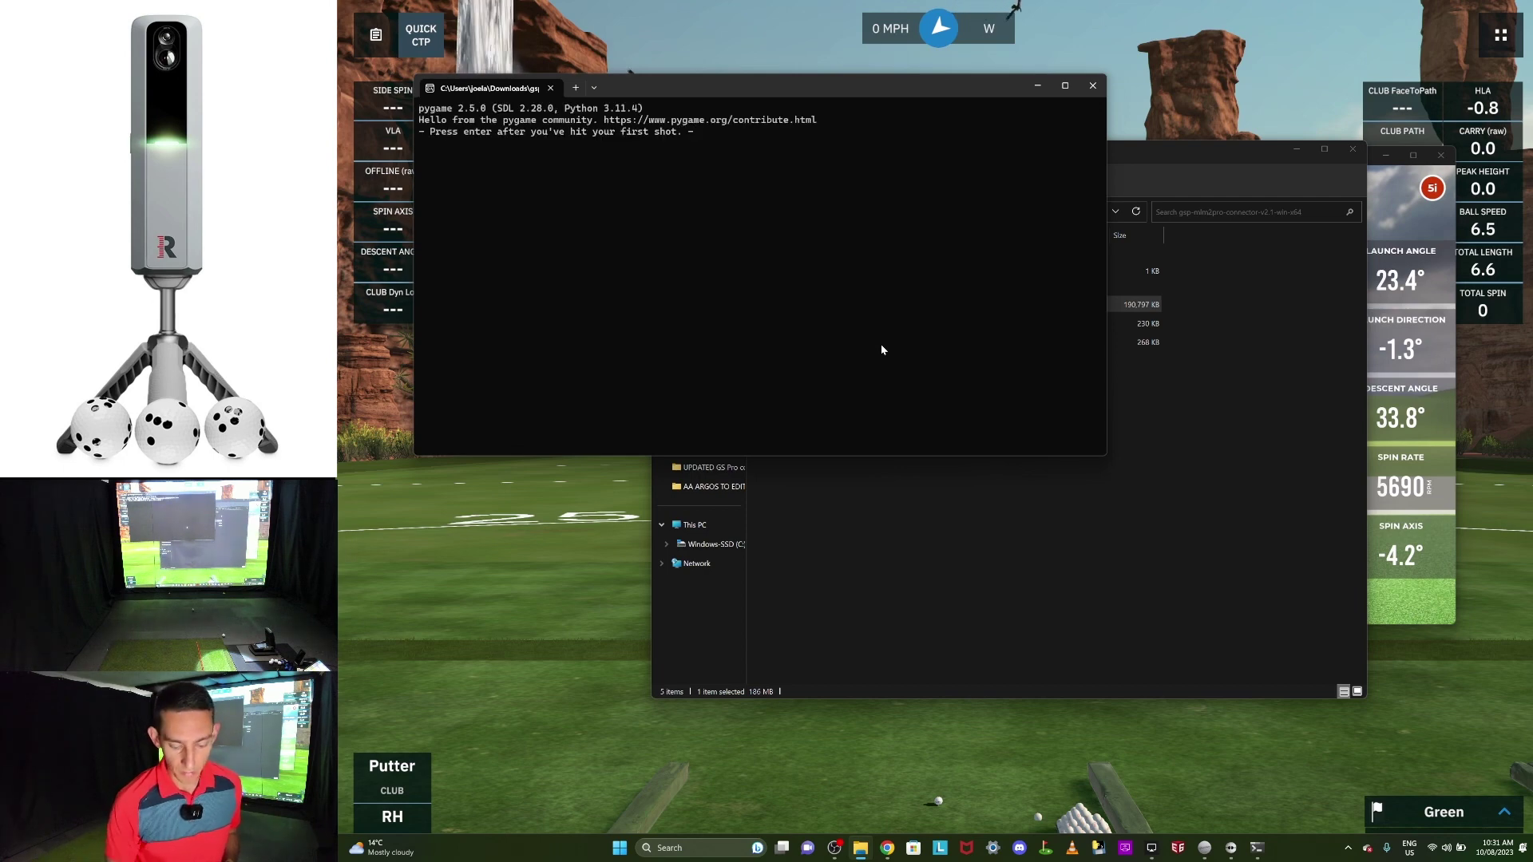
pyautogui.press('Return')
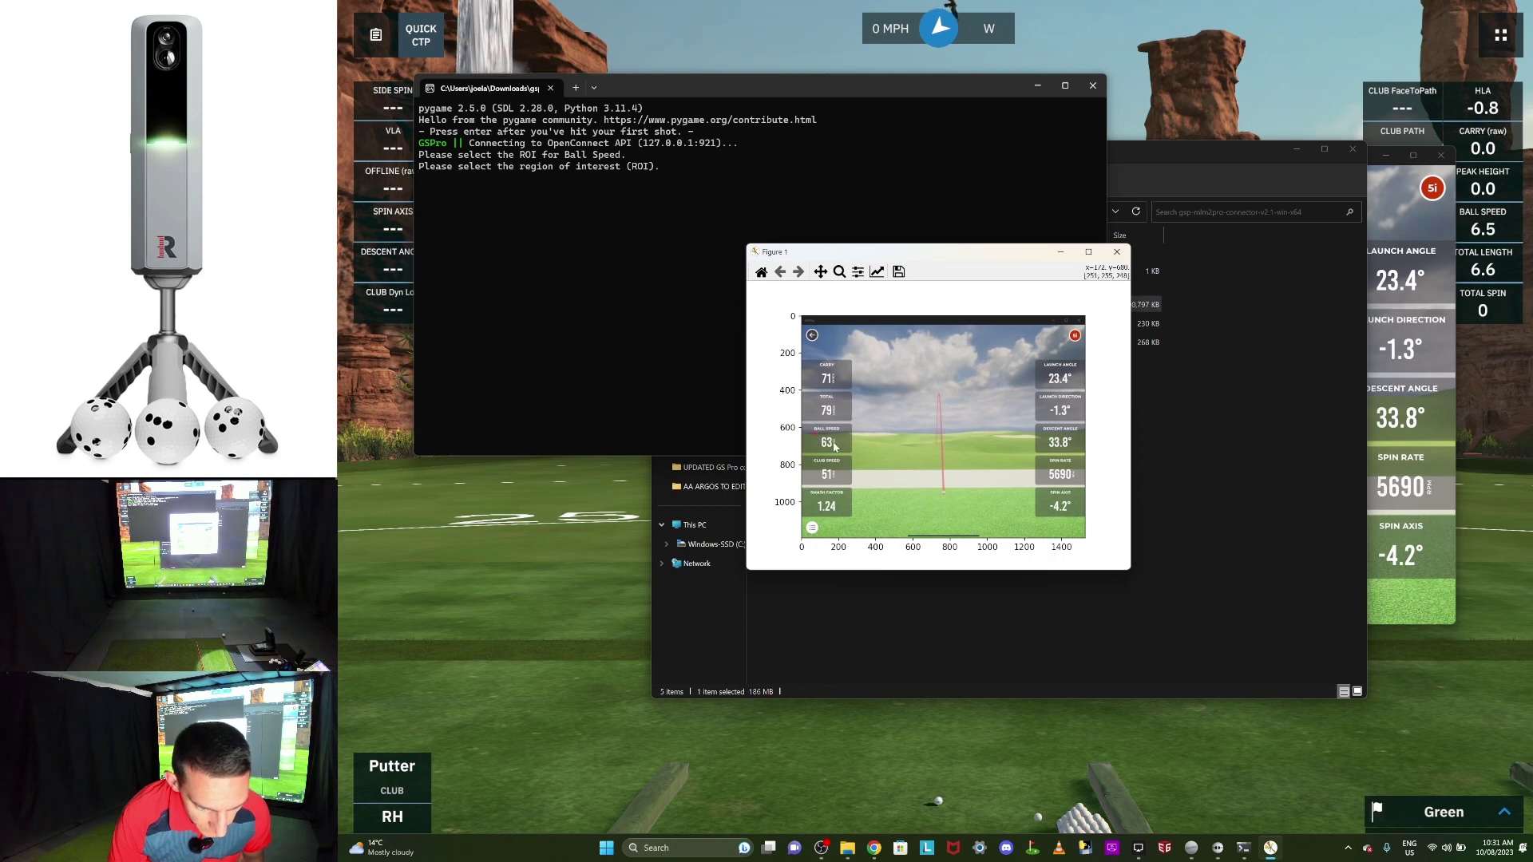
pyautogui.click(1043, 406)
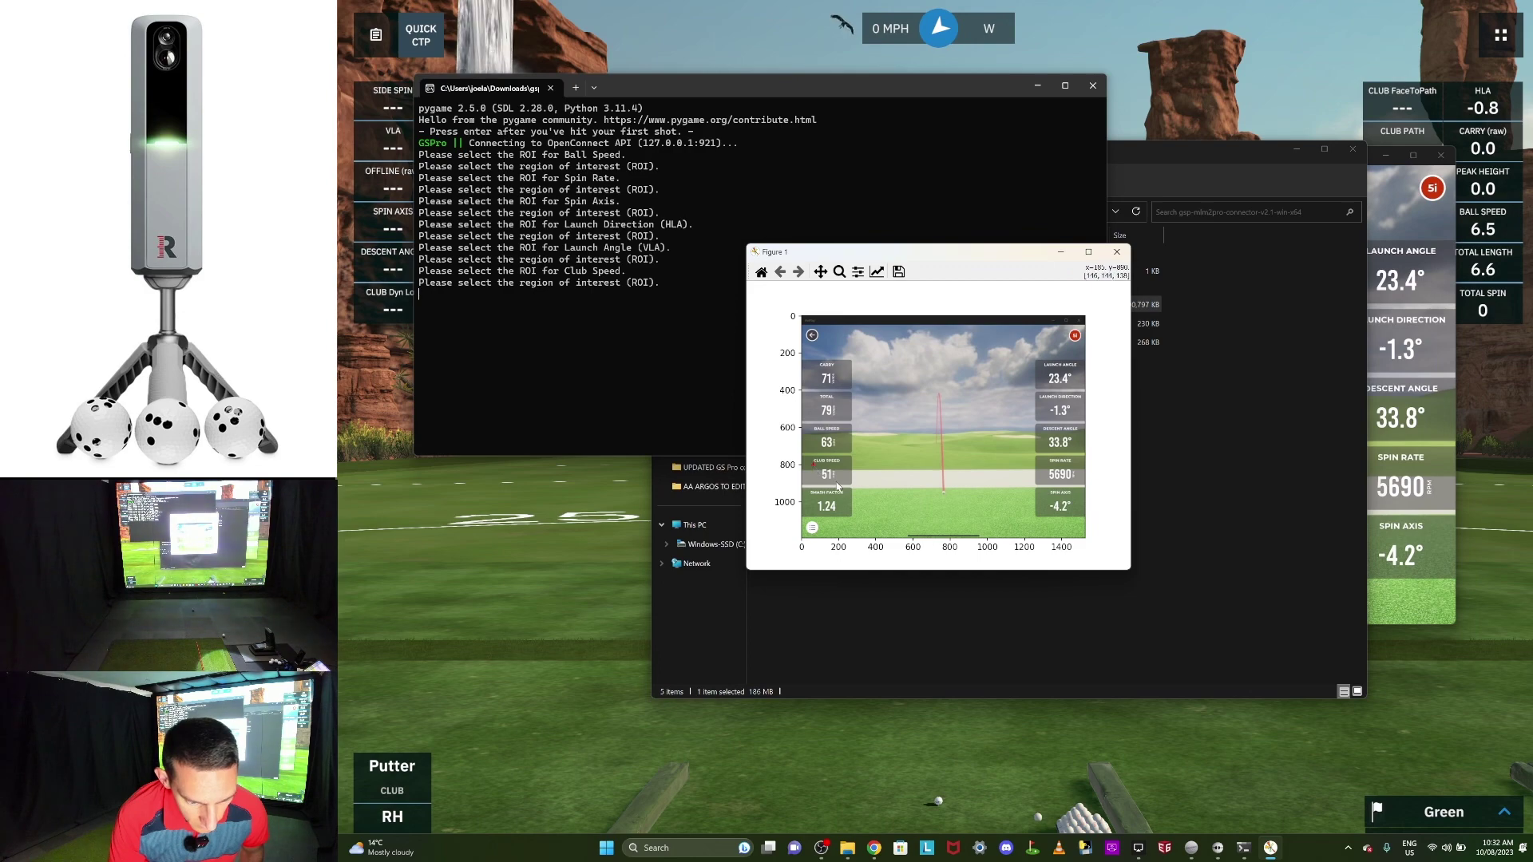
pyautogui.click(837, 487)
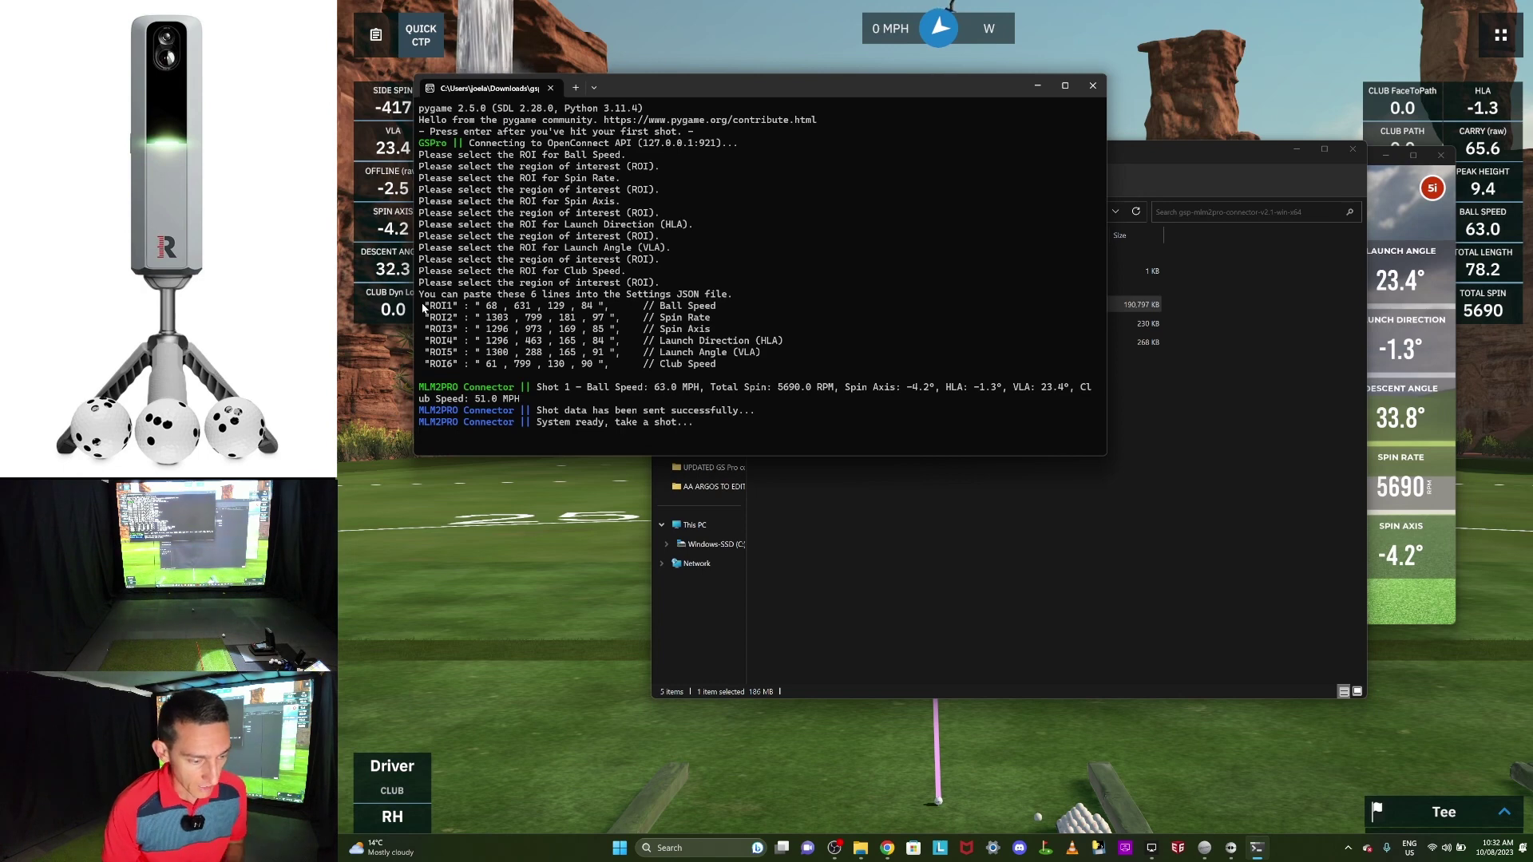
# Step: Copy the six ROI lines from the console into settings.json below the upper-left-quadrant comment, and save the file
pyautogui.moveTo(423, 307); pyautogui.dragTo(721, 372)
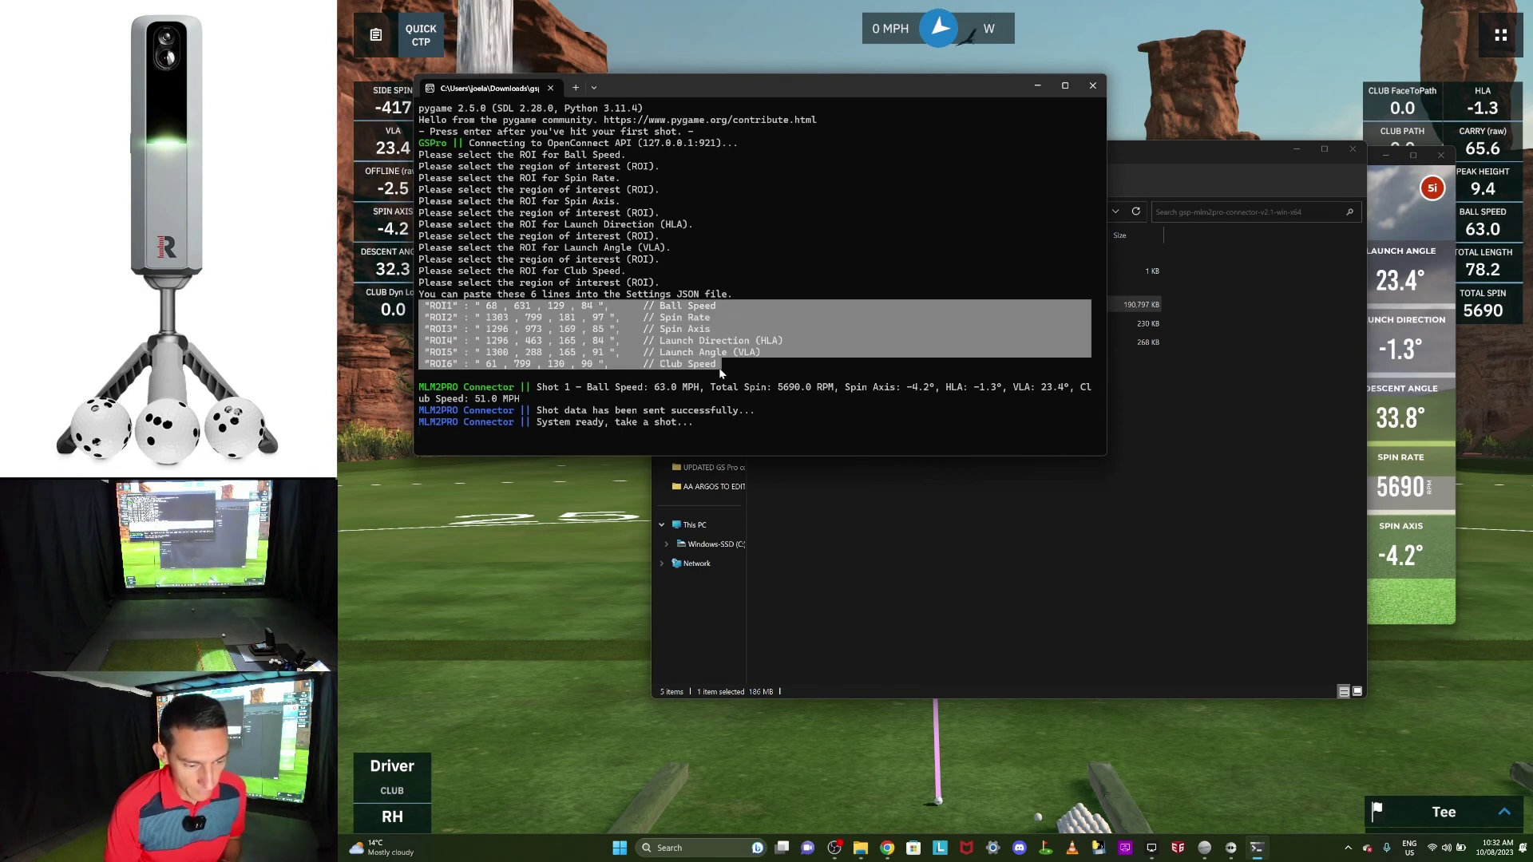
pyautogui.rightClick(801, 356)
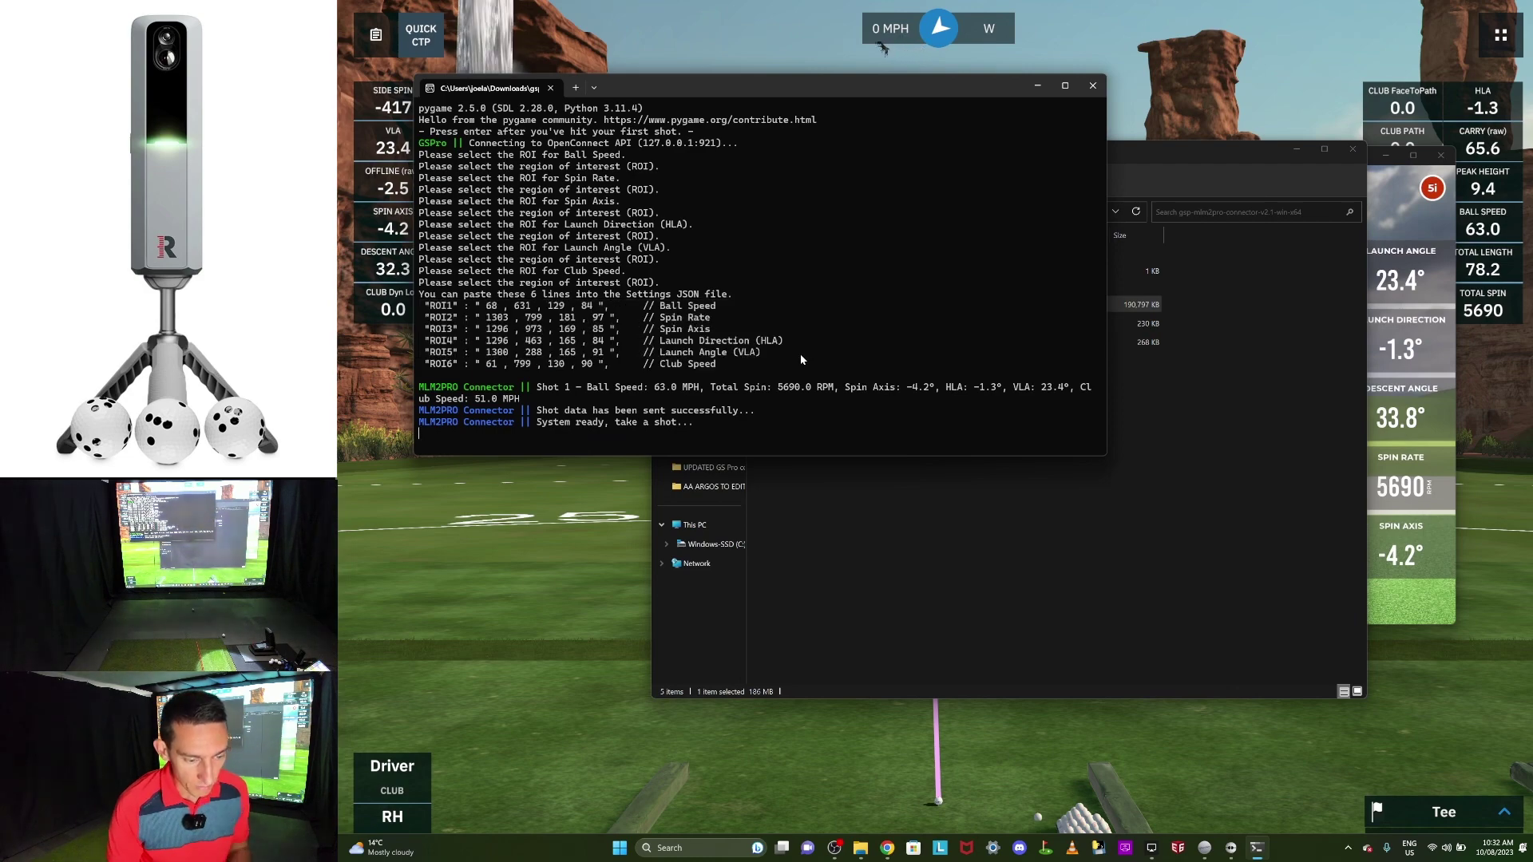
pyautogui.click(1169, 386)
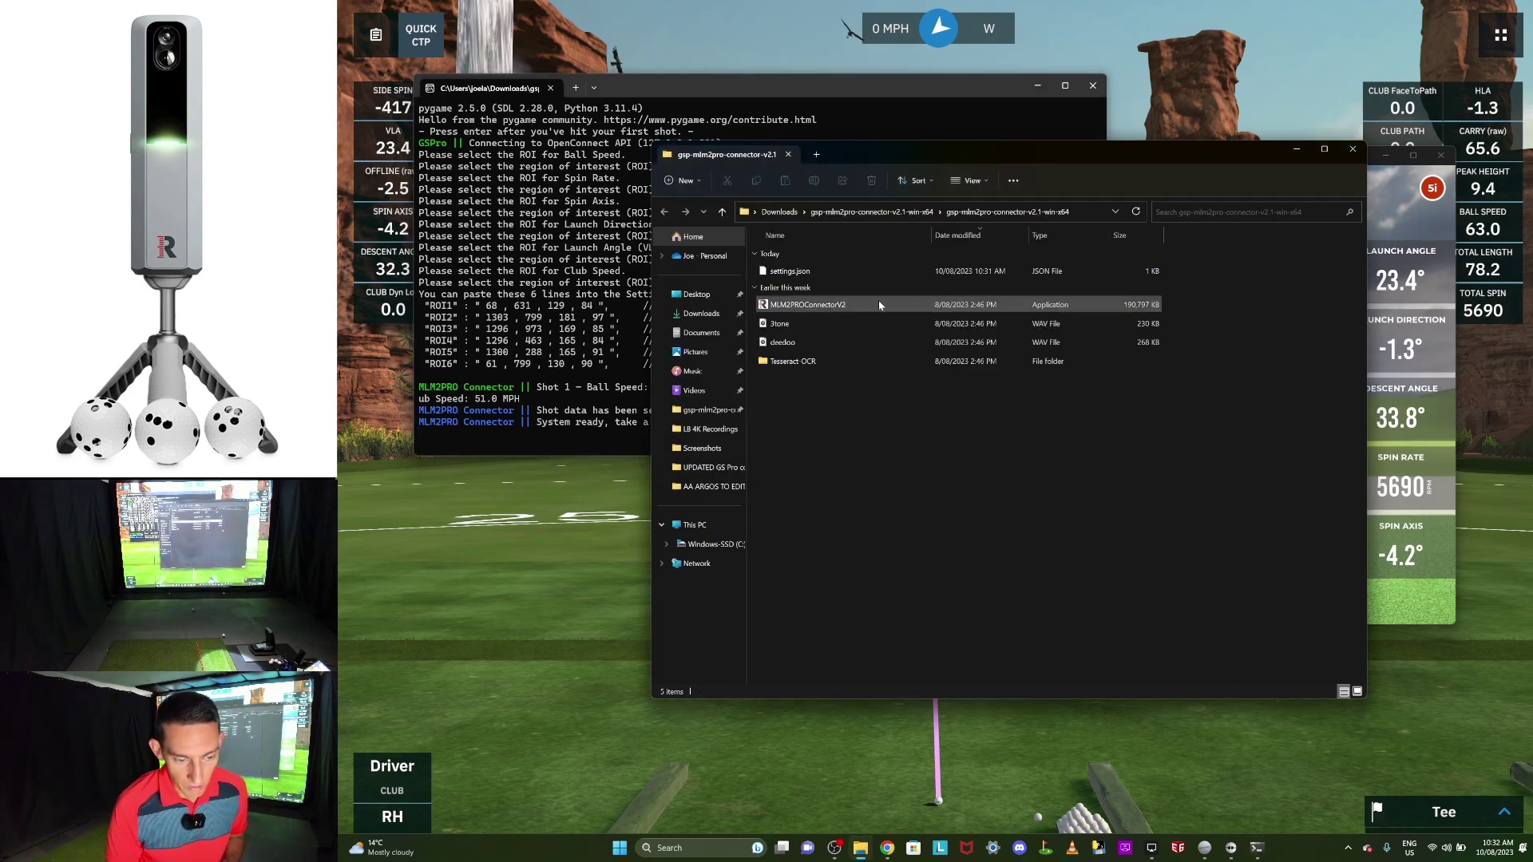
pyautogui.doubleClick(816, 272)
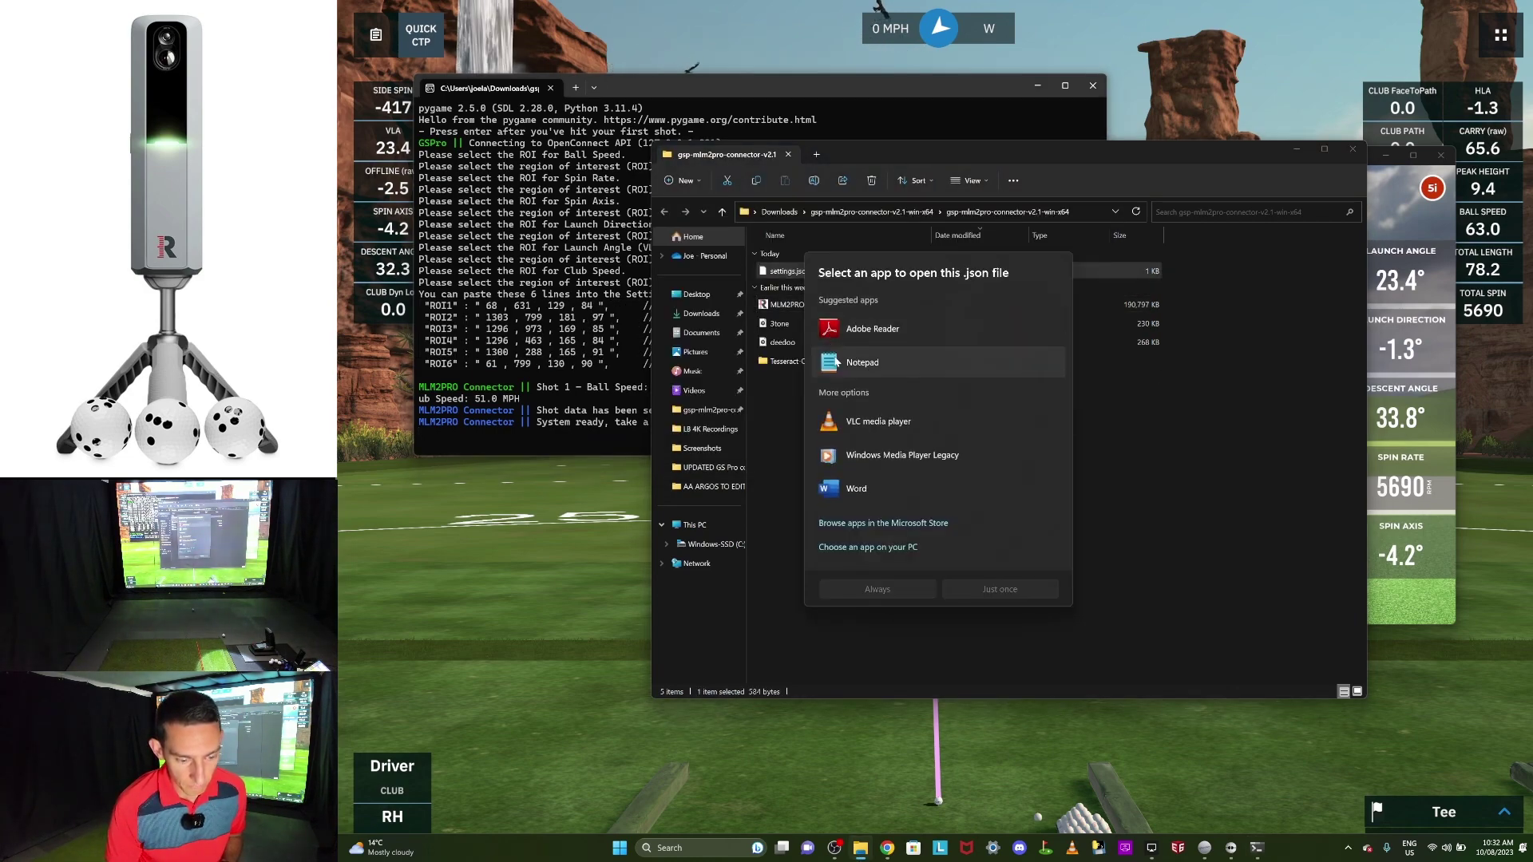
pyautogui.click(836, 361)
pyautogui.click(967, 591)
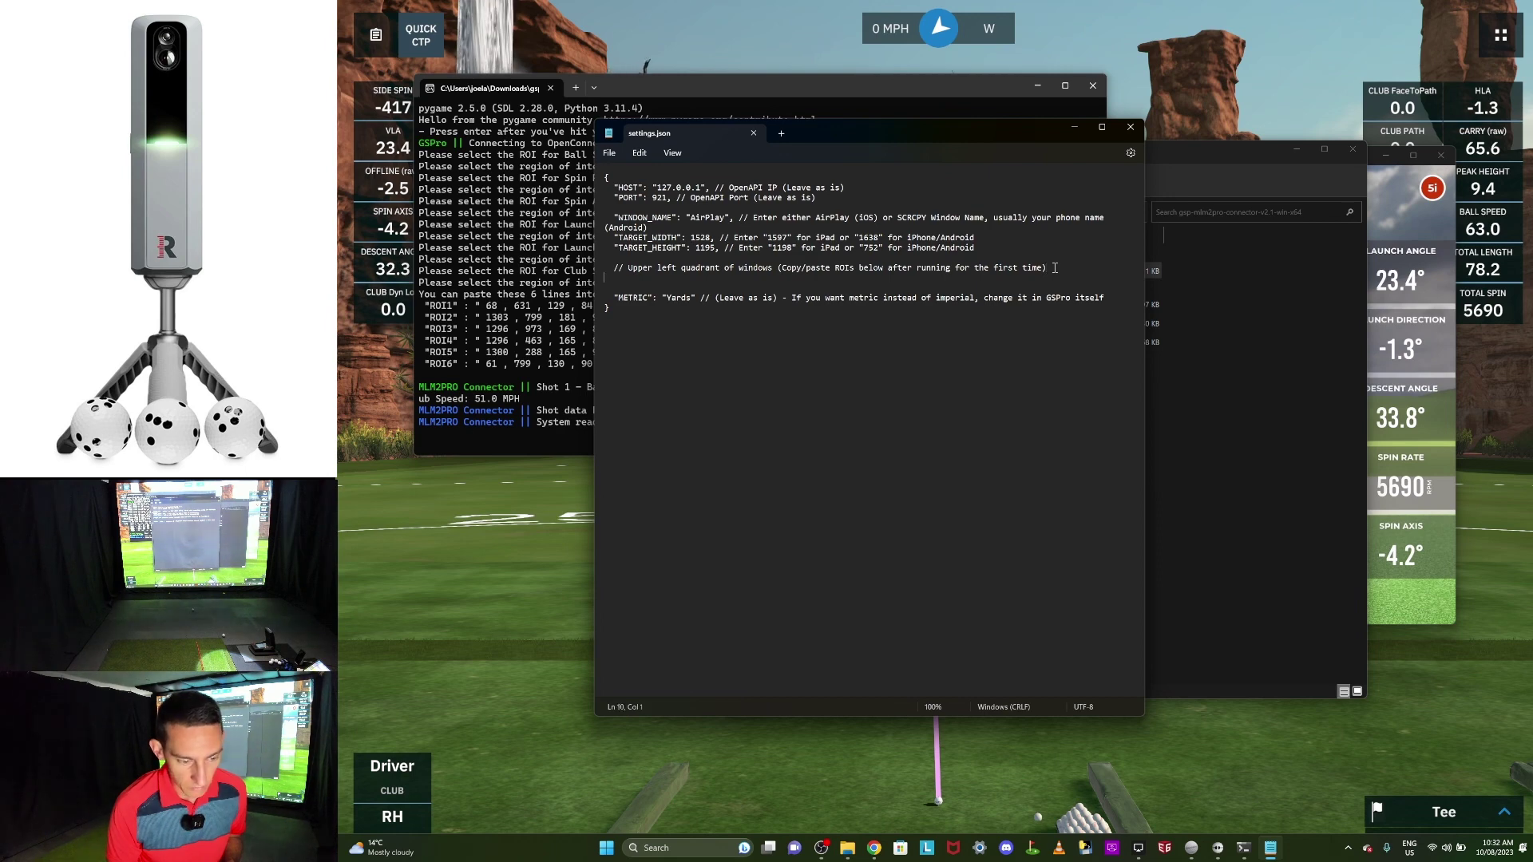
pyautogui.write('"ROI1" : " 68 , 631 , 129 , 84 ",      // Ball Speed  "ROI2" : " 1303 , 799 , 181 , 97 ",     // Spin Rate  "ROI3" : " 1296 , 973 , 169 , 85 ",     // Spin Axis  "ROI4" : " 1296 , 463 , 165 , 84 ",     // Launch Direction (HLA)  "ROI5" : " 1300 , 288 , 165 , 91 ",     // Launch Angle (VLA)  "ROI6" : " 61 , 799 , 130 , 90 ",      // Club Speed')
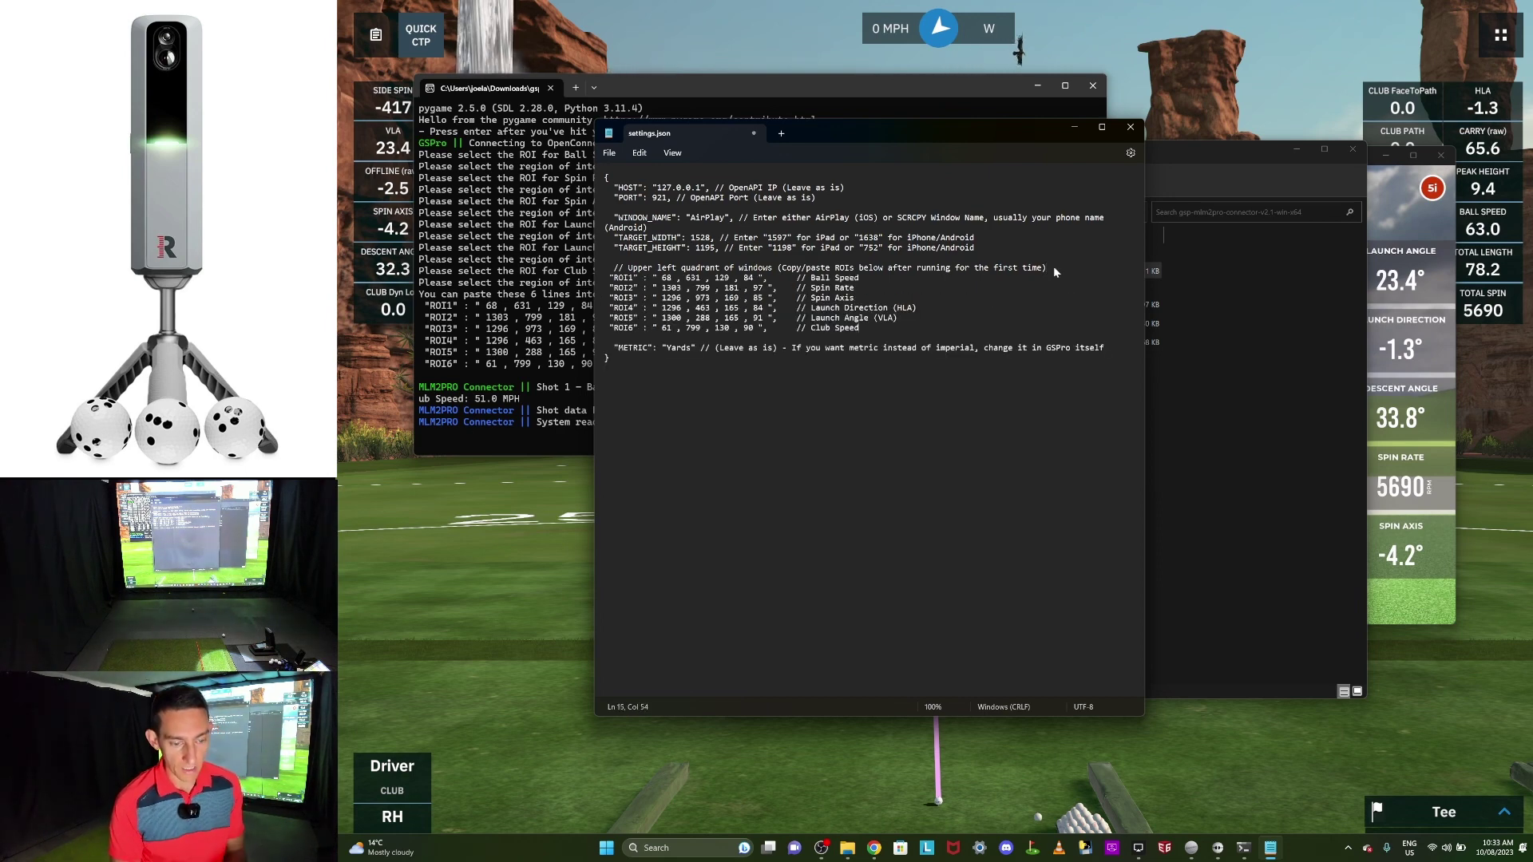
pyautogui.click(1130, 127)
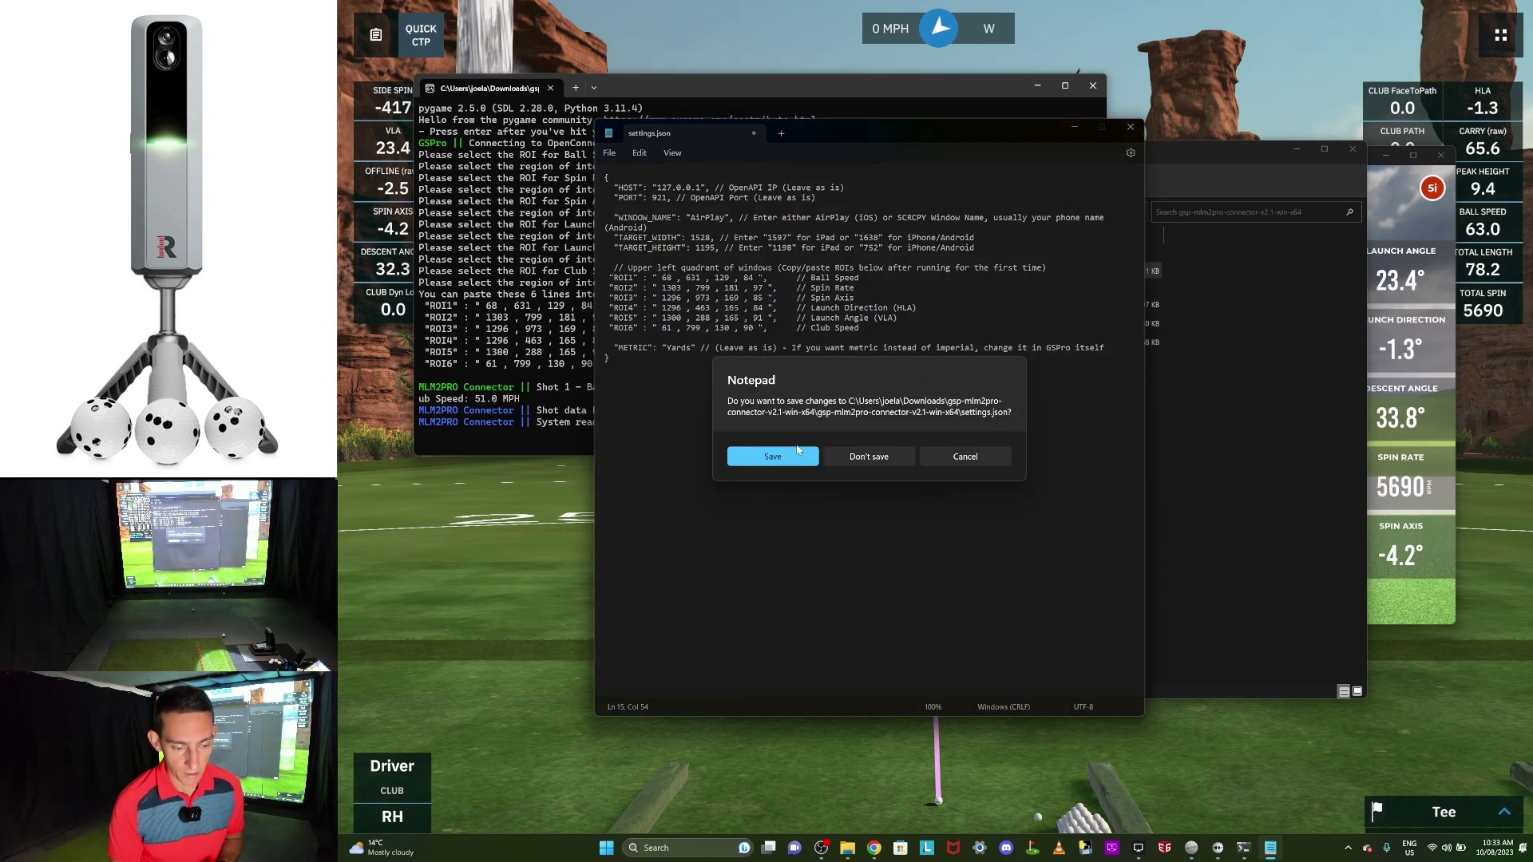
pyautogui.click(777, 458)
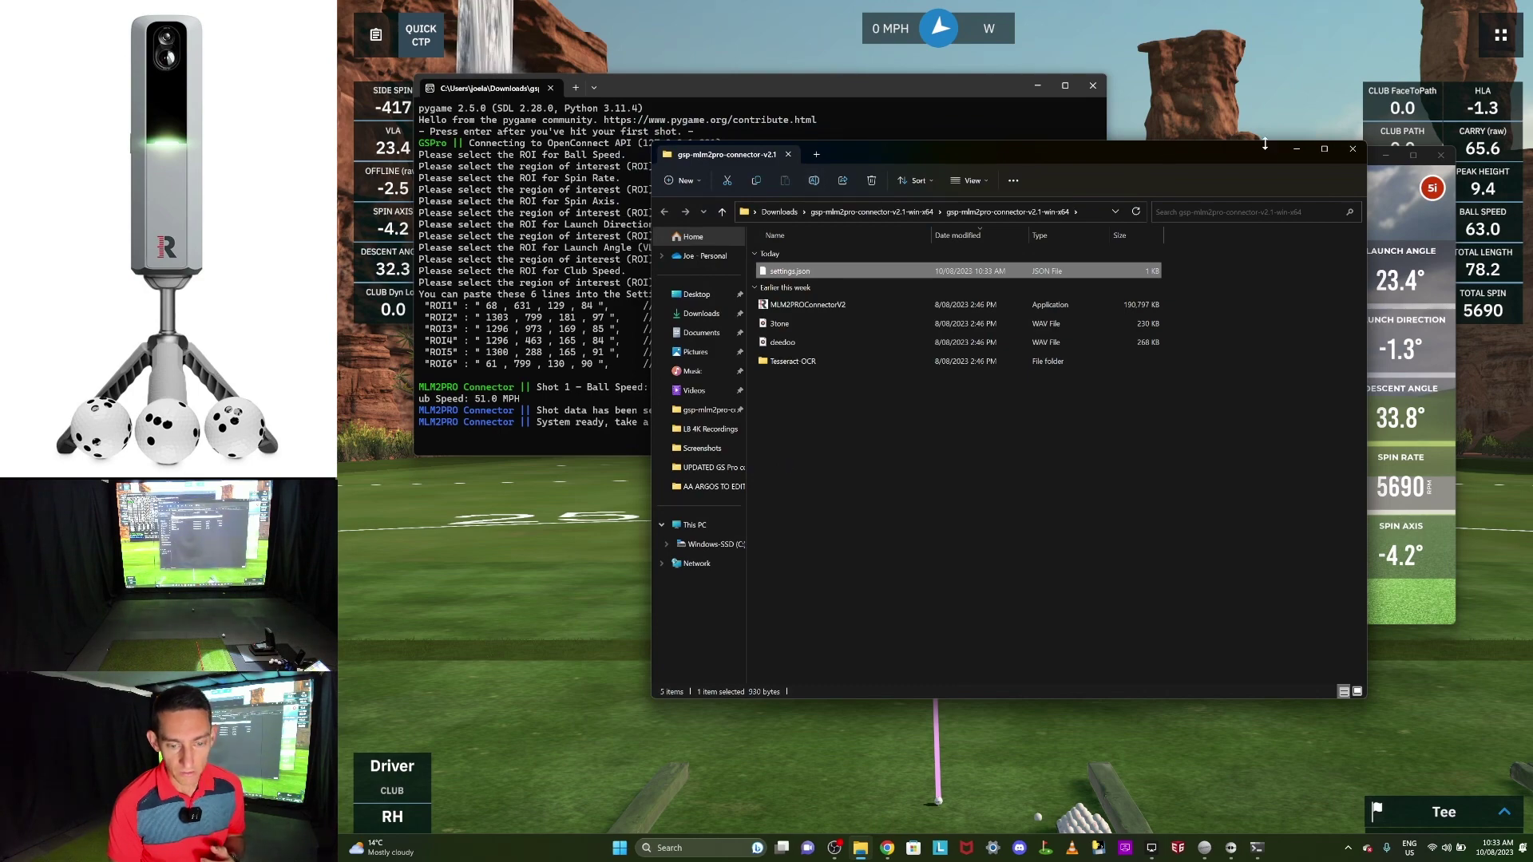
# Step: Minimize the connector folder and console windows and bring the GSPro range to the front
pyautogui.click(1299, 150)
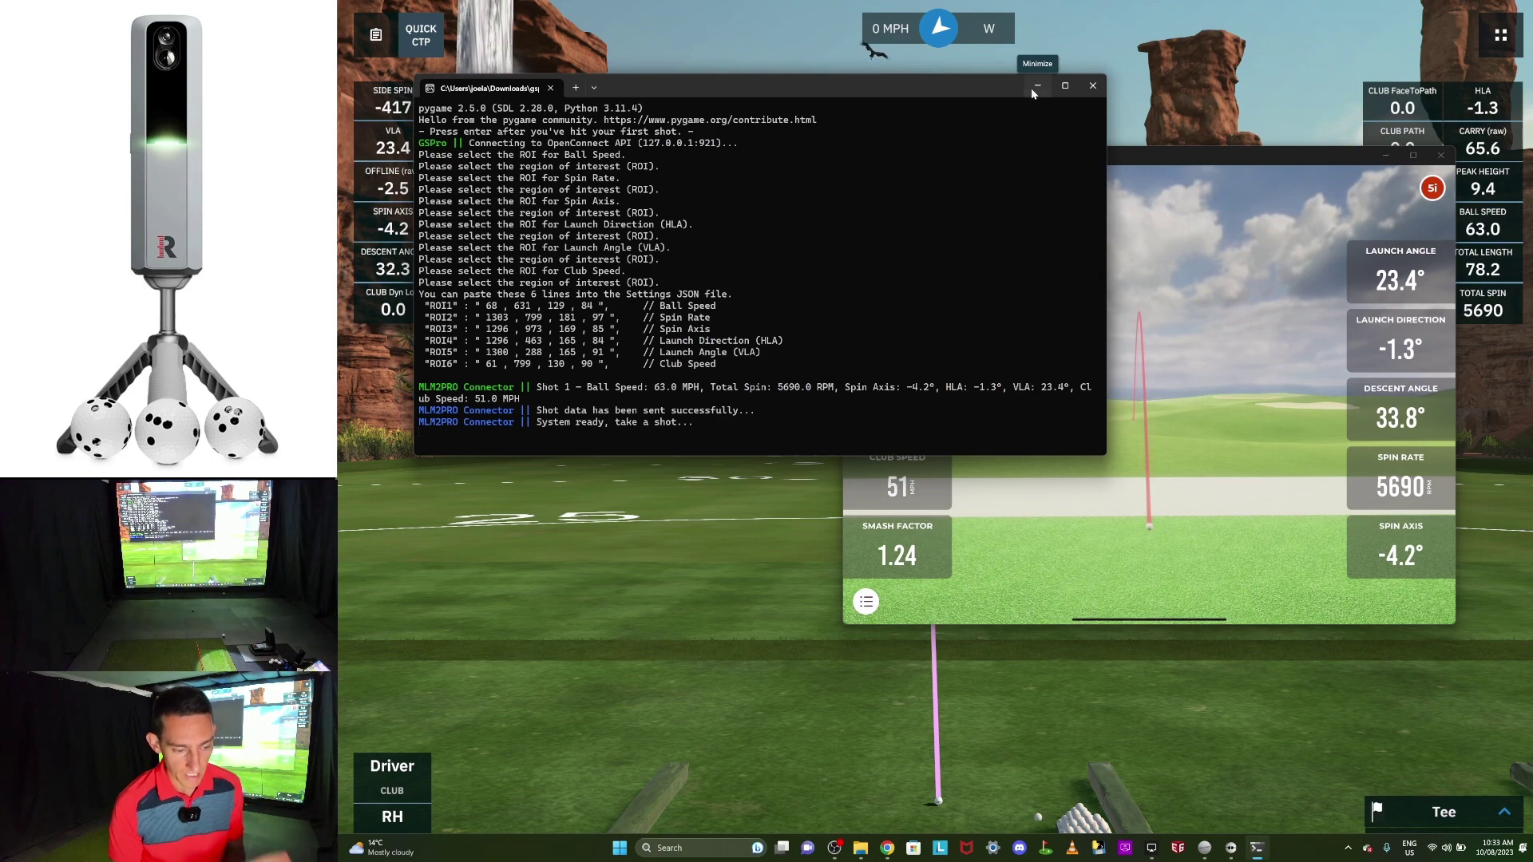
pyautogui.click(1037, 86)
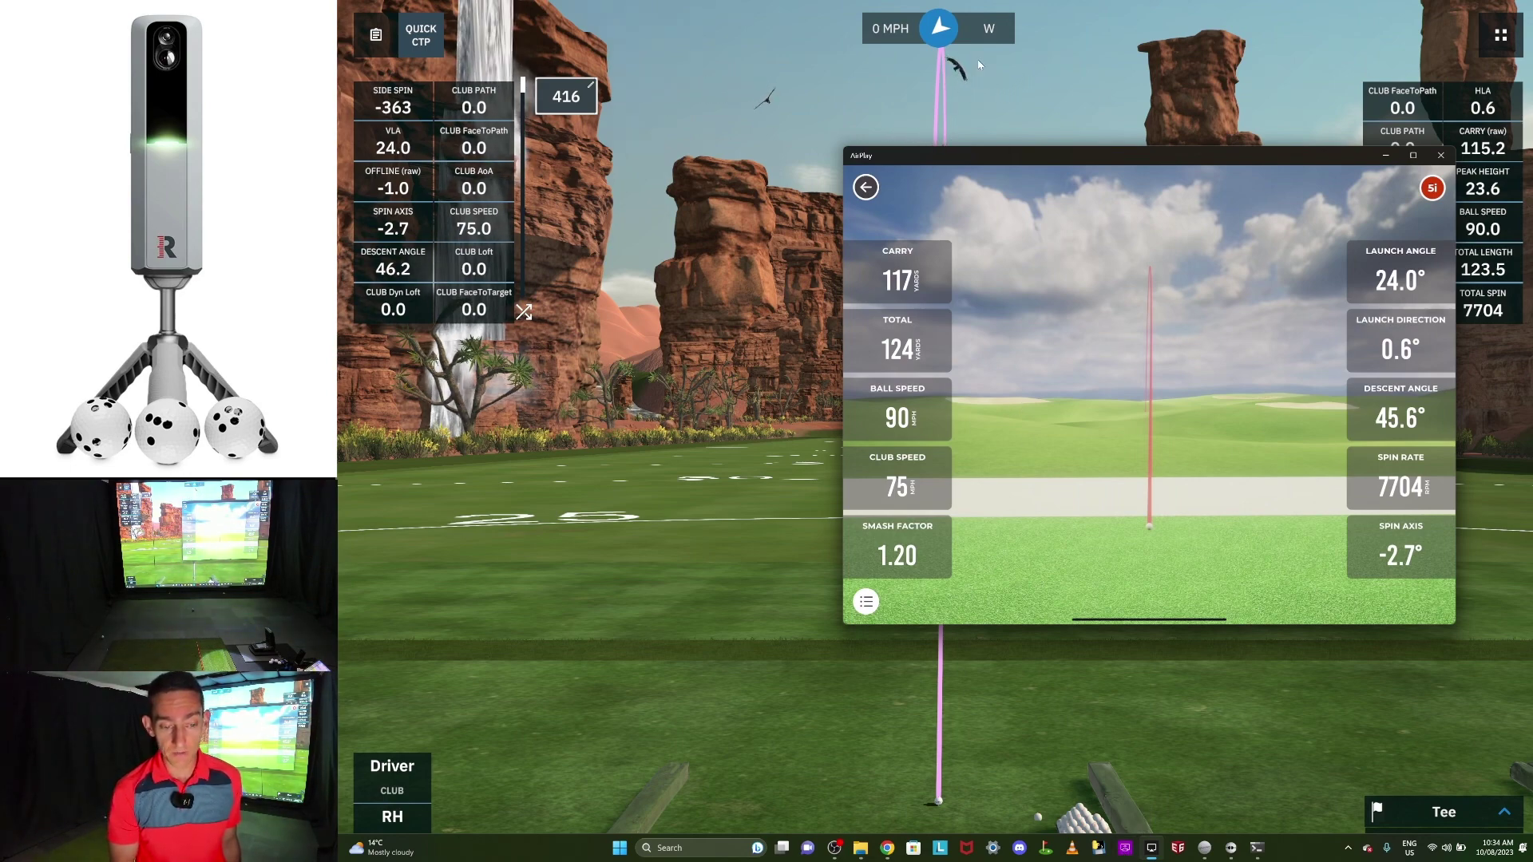
pyautogui.click(980, 101)
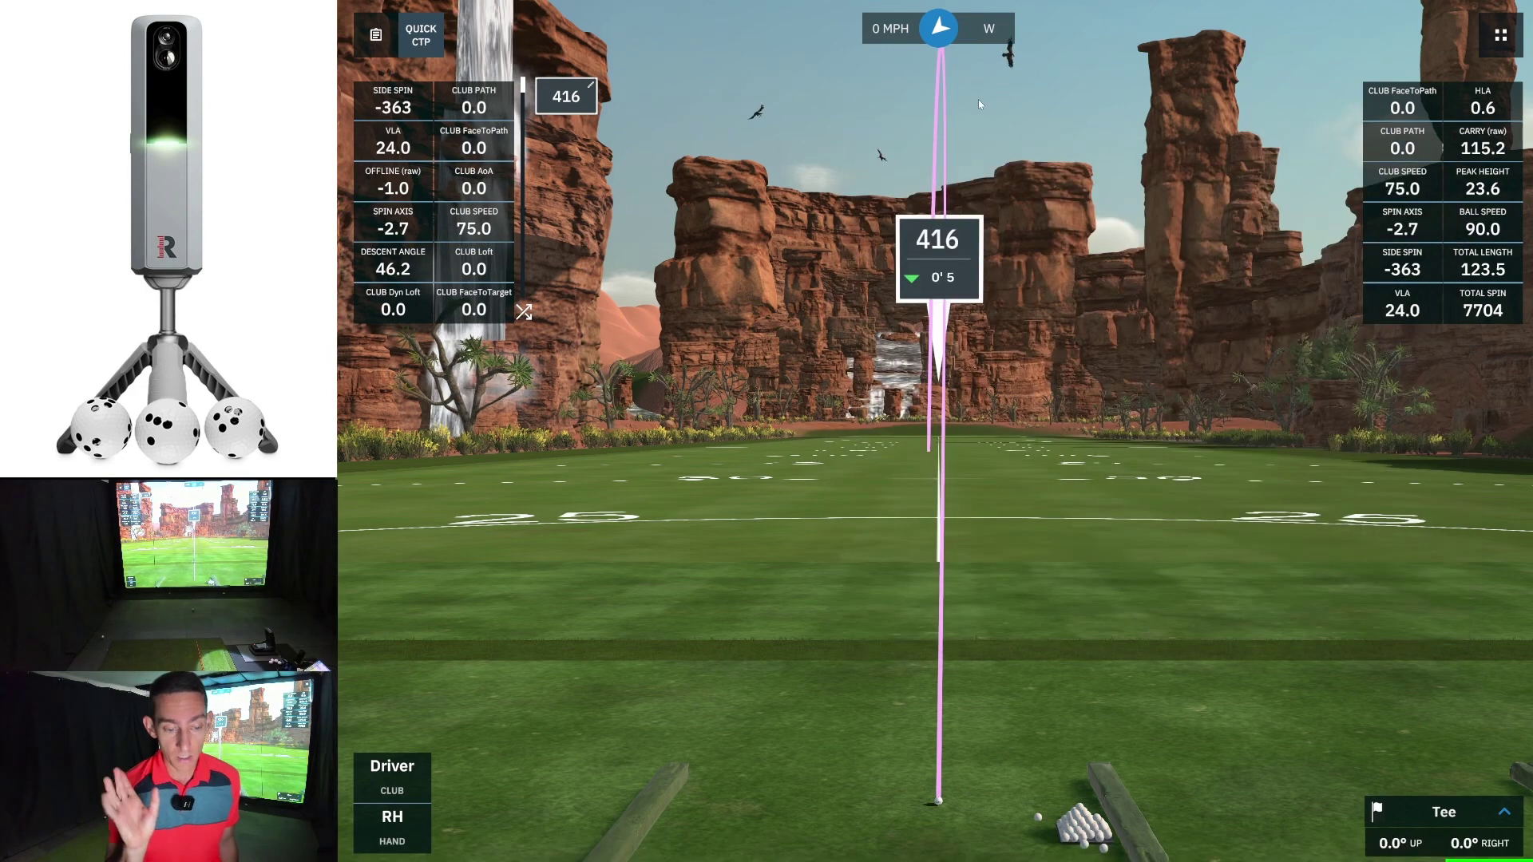